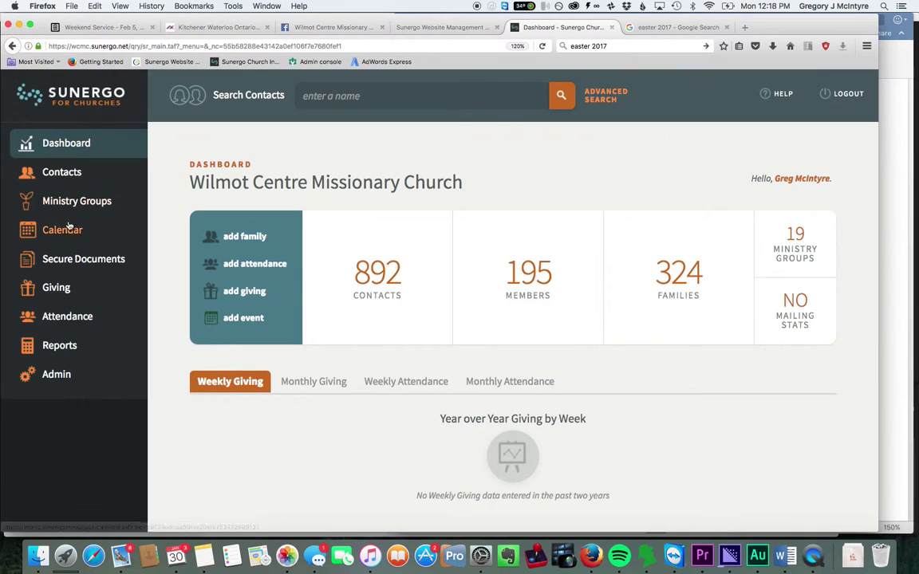
- Open the church calendar and start adding a new event on February 2, 2017
{"action": "left_click", "coordinate": [61, 238]}
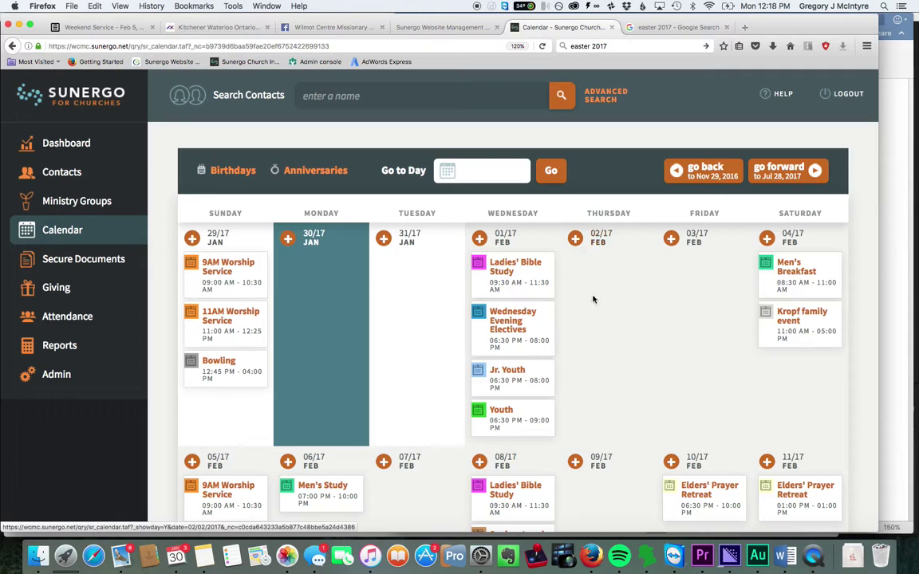
{"action": "scroll", "coordinate": [586, 375], "scroll_direction": "down", "scroll_amount": 2}
{"action": "scroll", "coordinate": [595, 330], "scroll_direction": "up", "scroll_amount": 2}
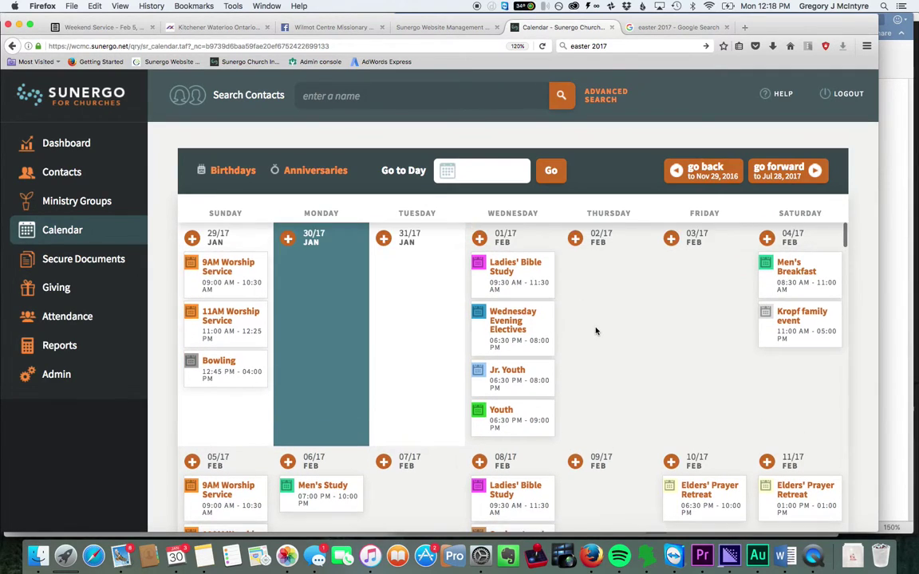
{"action": "left_click", "coordinate": [575, 237]}
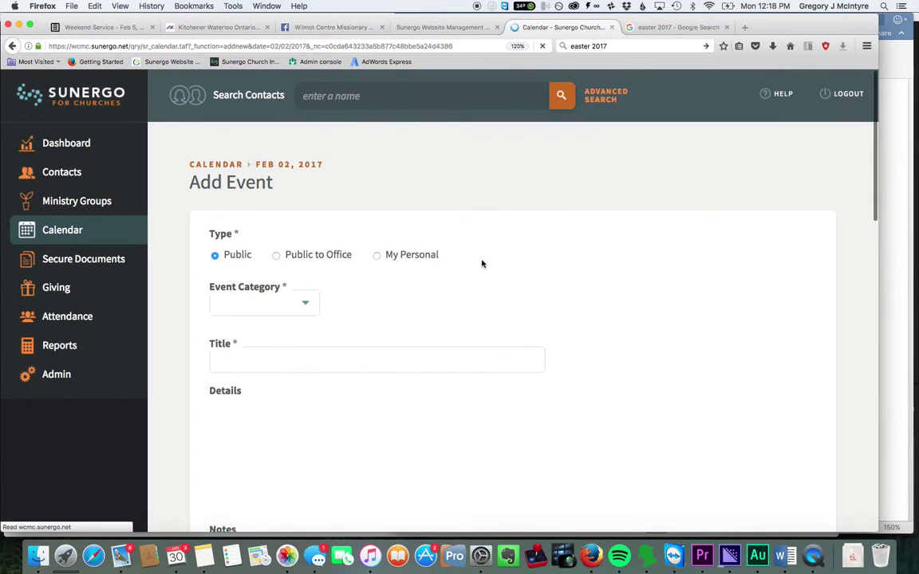
- Set the event category to Churchwide, the title to "Churchwide Event" and the type to Public
{"action": "left_click", "coordinate": [302, 305]}
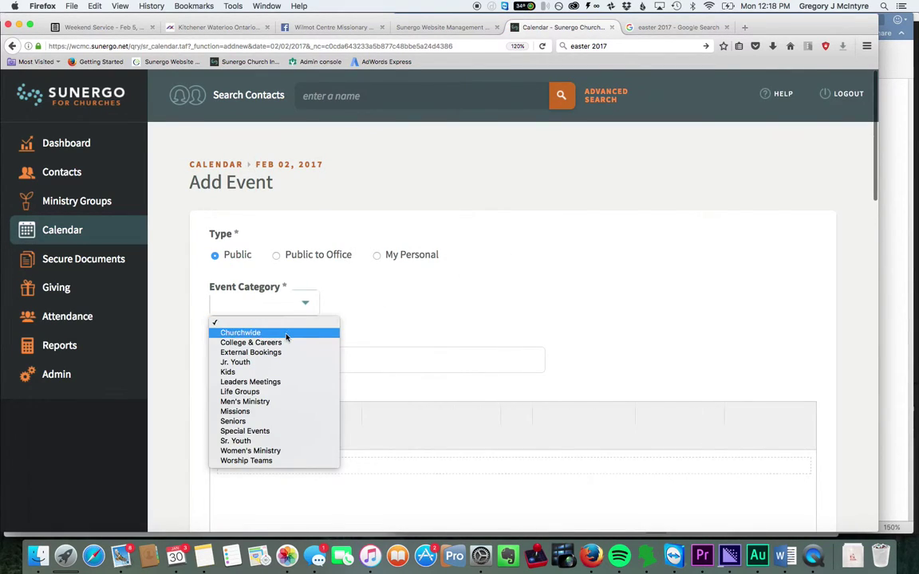
{"action": "left_click", "coordinate": [286, 336]}
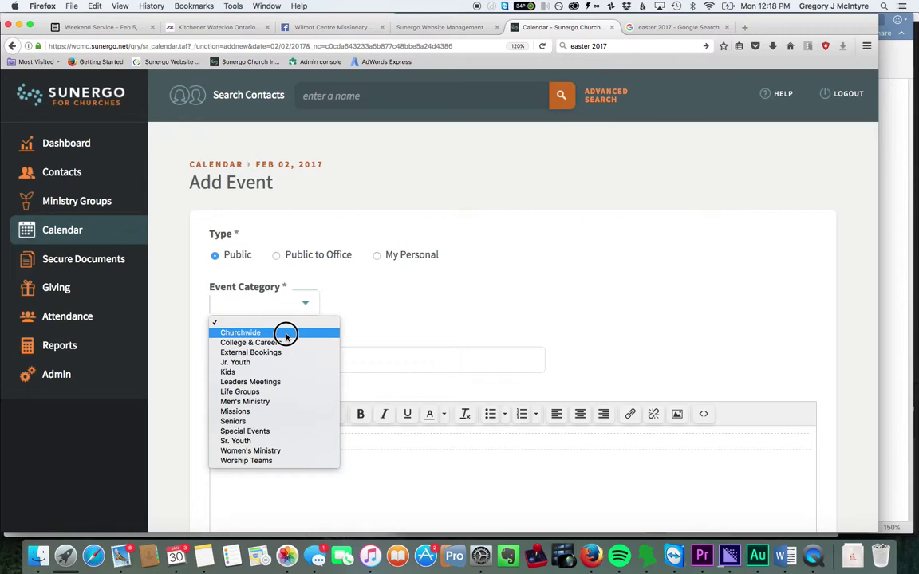
{"action": "left_click", "coordinate": [256, 363]}
{"action": "type", "text": "Church"}
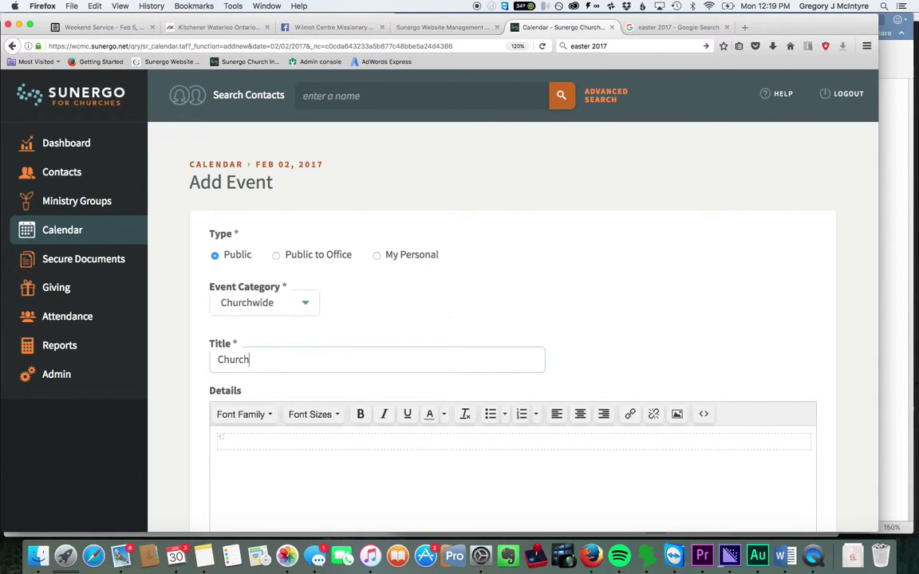
{"action": "type", "text": "wide Event"}
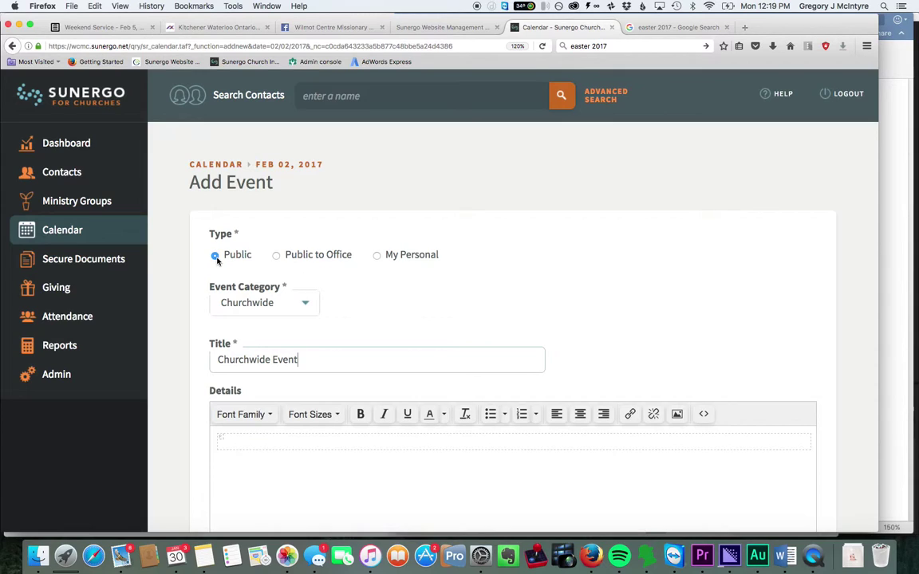
{"action": "left_click", "coordinate": [277, 257]}
{"action": "left_click", "coordinate": [214, 257]}
- Enter "The info section of the churchwide event." as the event's details text
{"action": "left_click", "coordinate": [323, 441]}
{"action": "scroll", "coordinate": [276, 423], "scroll_direction": "down", "scroll_amount": 2}
{"action": "type", "text": "The info section of thechurc"}
{"action": "key", "text": "BackSpace"}
{"action": "key", "text": "BackSpace"}
{"action": "key", "text": "BackSpace"}
{"action": "key", "text": "BackSpace"}
{"action": "key", "text": "BackSpace"}
{"action": "type", "text": "church "}
{"action": "type", "text": "ide event."}
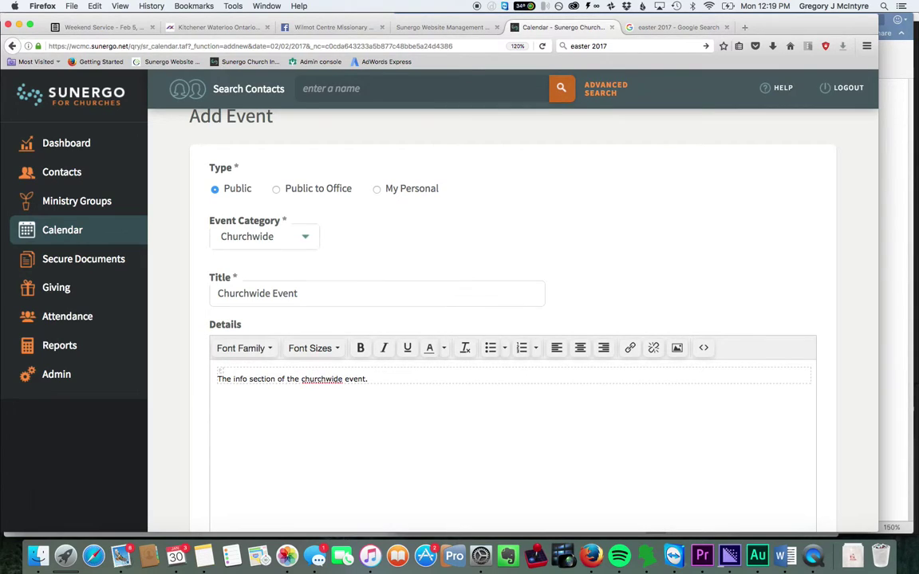
{"action": "left_click", "coordinate": [629, 349]}
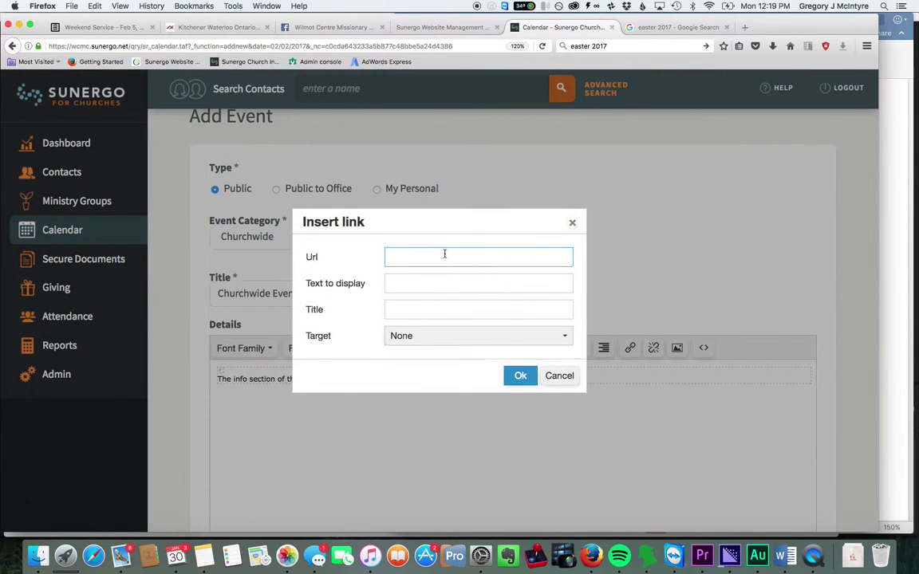
{"action": "type", "text": "www.pitchandpraise.com"}
{"action": "left_click", "coordinate": [424, 311]}
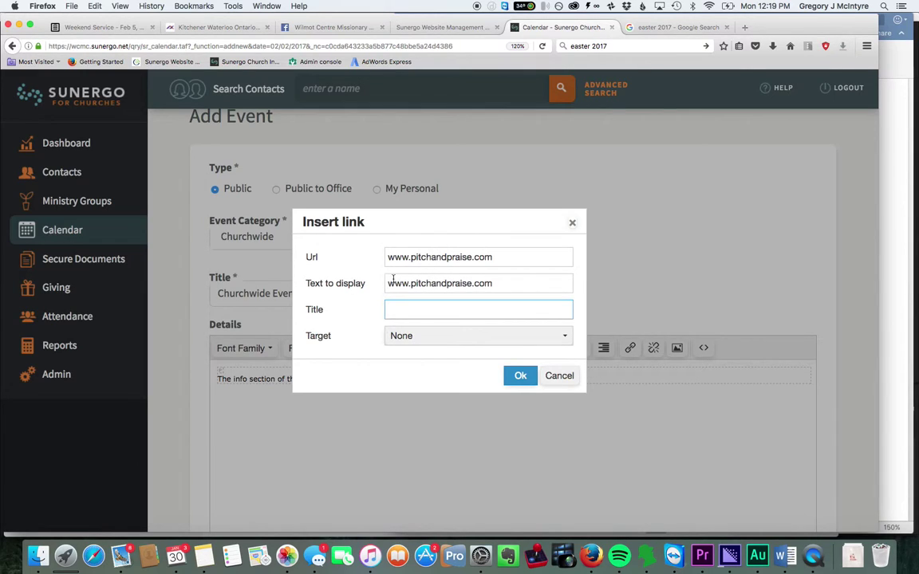
{"action": "left_click_drag", "start_coordinate": [390, 285], "coordinate": [524, 287]}
{"action": "type", "text": "Pitch and P"}
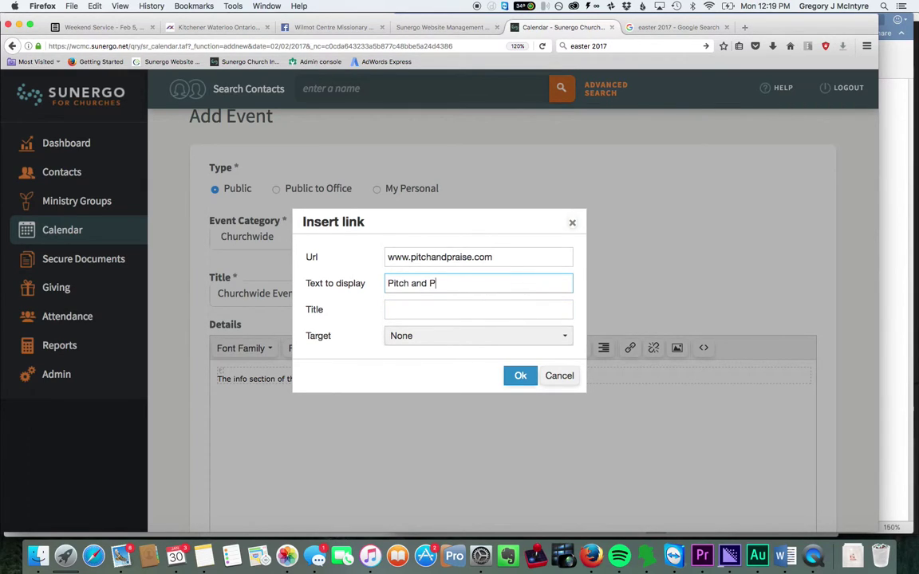
{"action": "type", "text": "raise website"}
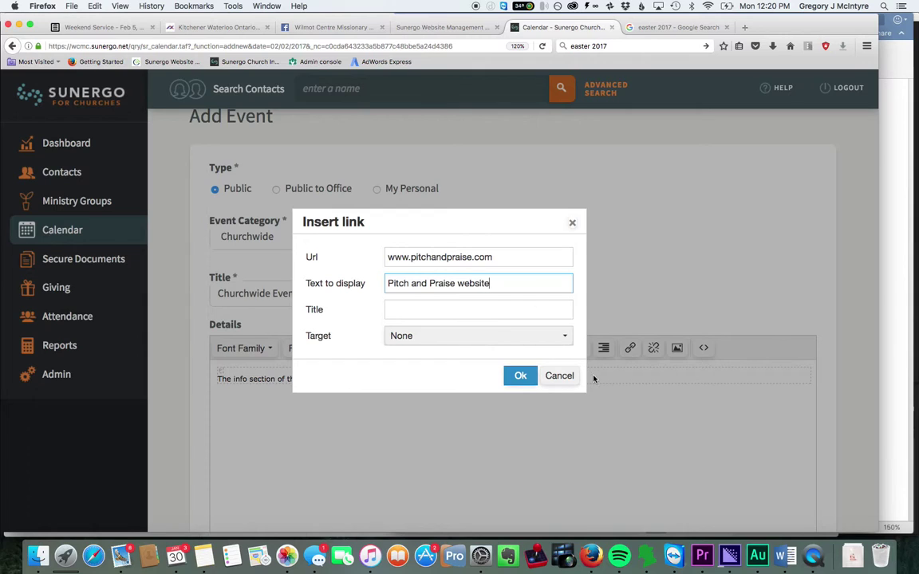
{"action": "left_click", "coordinate": [518, 376]}
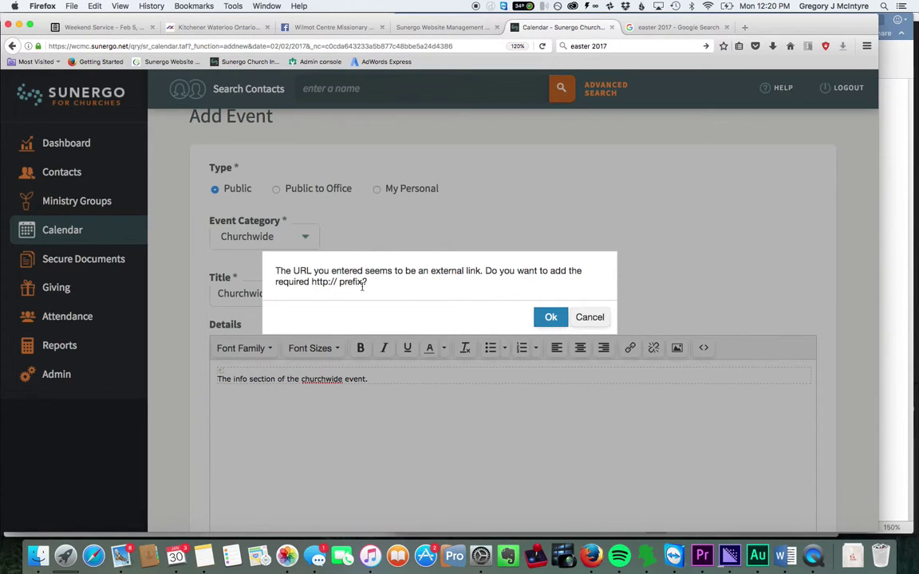
{"action": "left_click", "coordinate": [550, 317]}
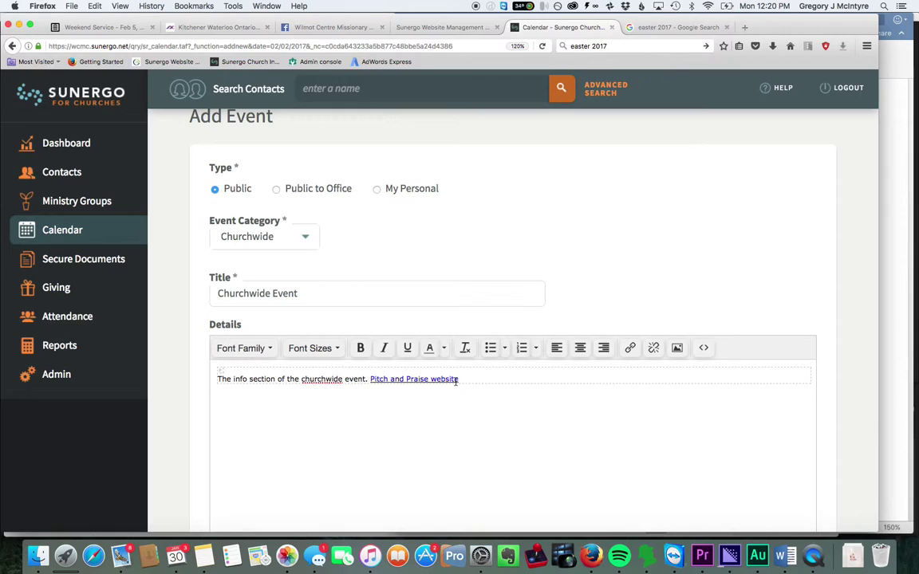
- Mark the event as overnight and set its end time to 8:00 AM
{"action": "scroll", "coordinate": [467, 431], "scroll_direction": "down", "scroll_amount": 1}
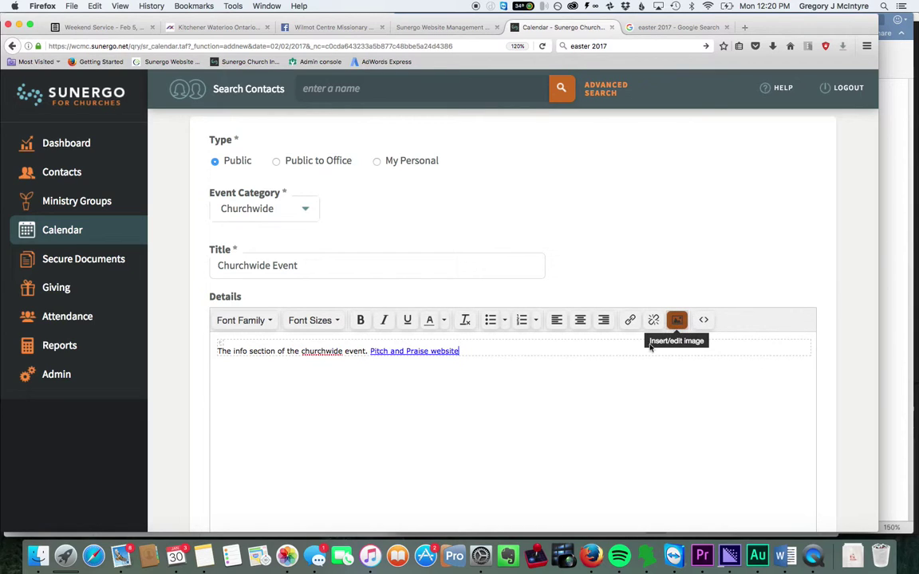
{"action": "scroll", "coordinate": [589, 430], "scroll_direction": "down", "scroll_amount": 3}
{"action": "scroll", "coordinate": [589, 432], "scroll_direction": "down", "scroll_amount": 8}
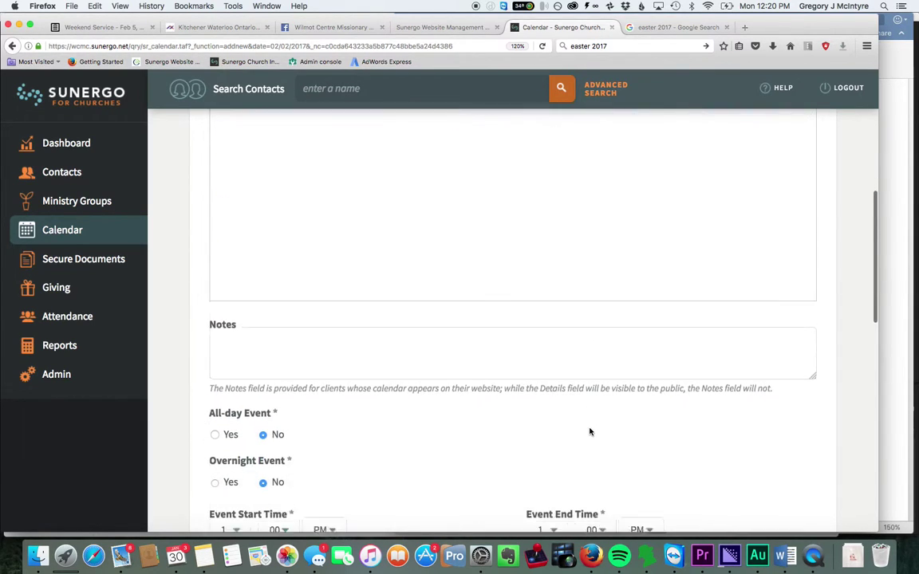
{"action": "scroll", "coordinate": [590, 432], "scroll_direction": "down", "scroll_amount": 4}
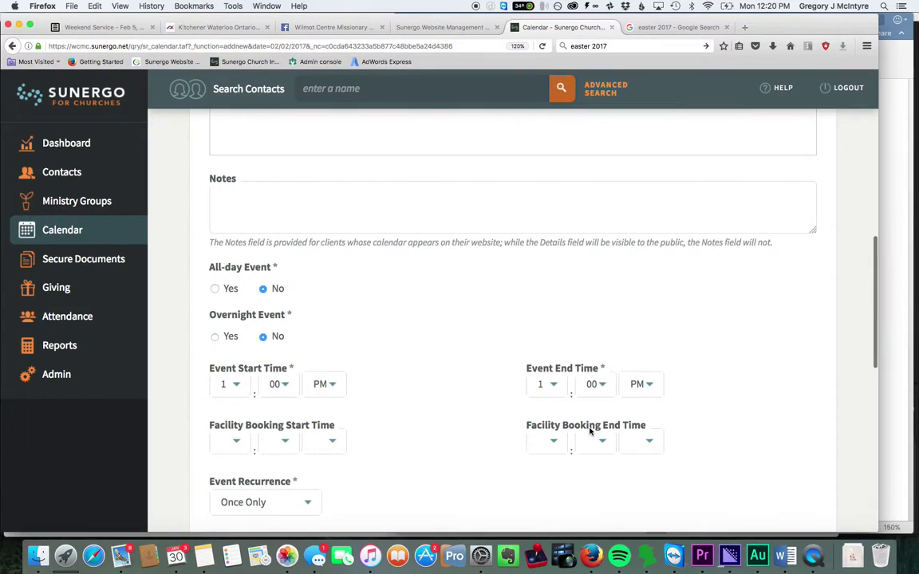
{"action": "scroll", "coordinate": [588, 430], "scroll_direction": "up", "scroll_amount": 1}
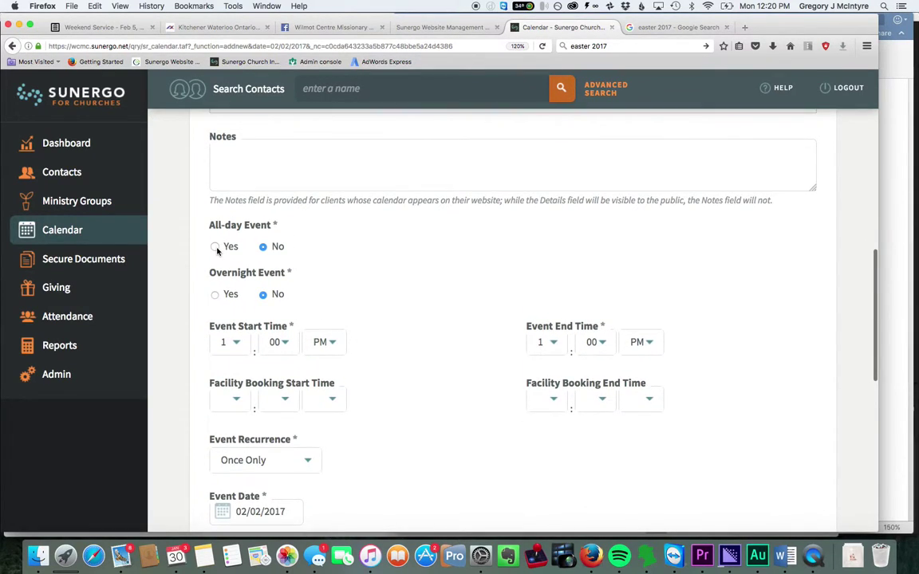
{"action": "left_click", "coordinate": [215, 296]}
{"action": "left_click", "coordinate": [647, 342]}
{"action": "left_click", "coordinate": [638, 362]}
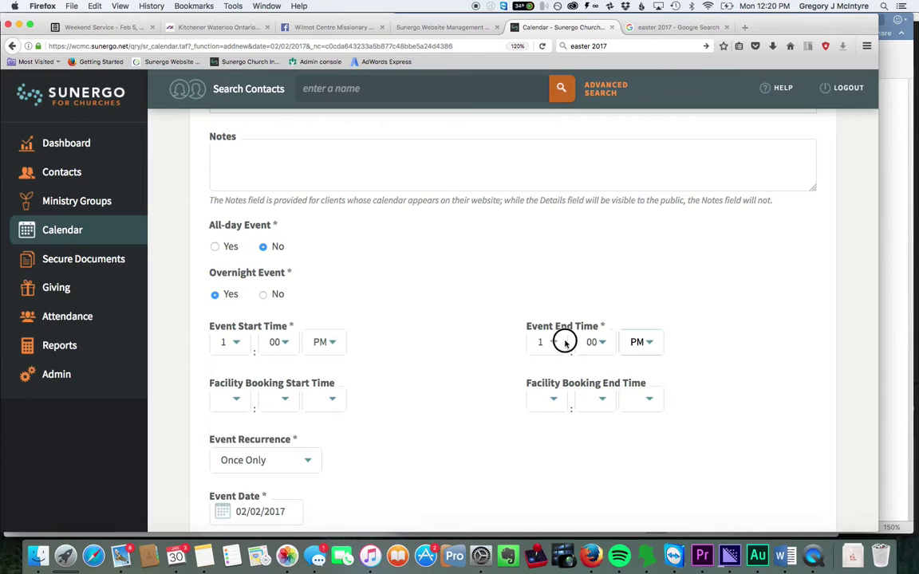
{"action": "left_click", "coordinate": [642, 342]}
{"action": "left_click", "coordinate": [632, 369]}
{"action": "left_click", "coordinate": [558, 342]}
{"action": "left_click", "coordinate": [549, 430]}
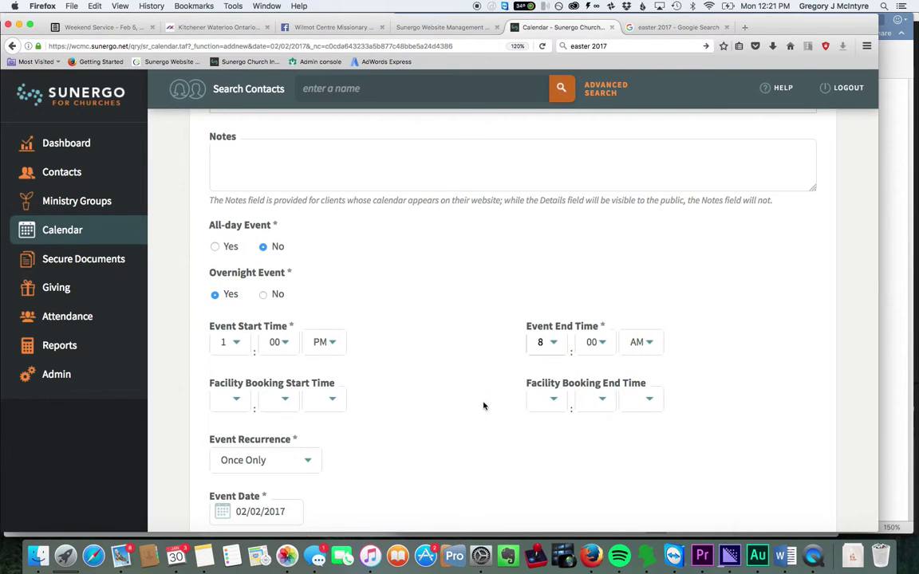
- Set the Overnight Event option back to No
{"action": "scroll", "coordinate": [482, 403], "scroll_direction": "down", "scroll_amount": 4}
{"action": "scroll", "coordinate": [482, 403], "scroll_direction": "up", "scroll_amount": 2}
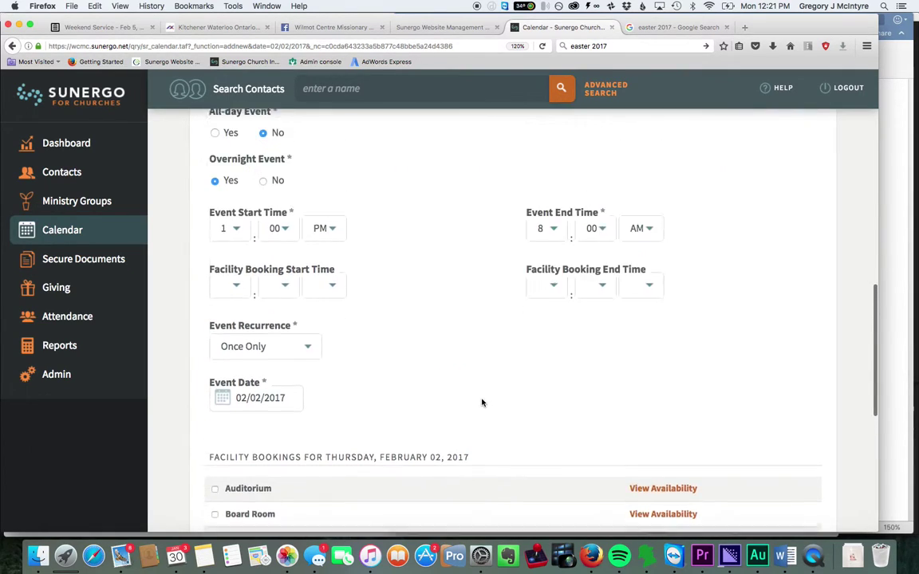
{"action": "left_click", "coordinate": [263, 215]}
{"action": "scroll", "coordinate": [335, 260], "scroll_direction": "down", "scroll_amount": 2}
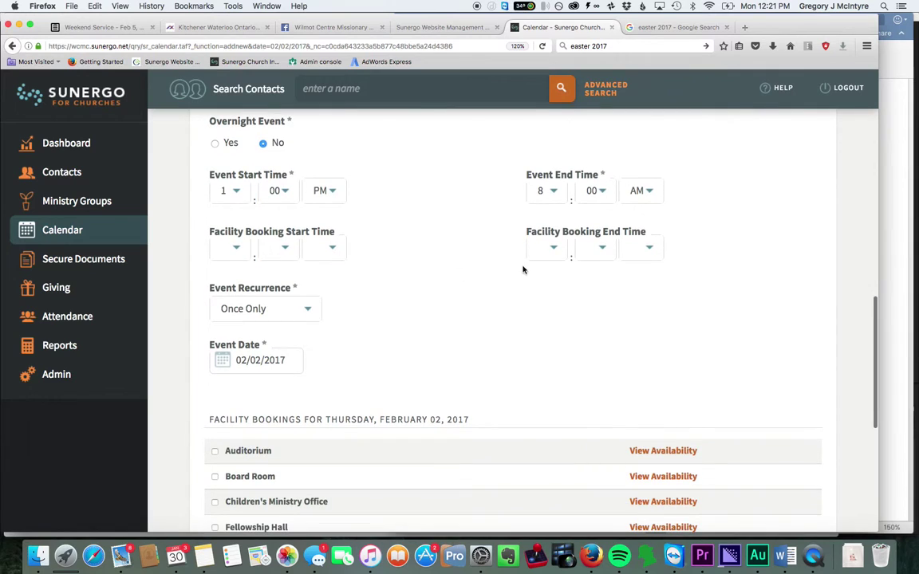
- Set the event recurrence to Monthly (complex), on the last Sunday of every 1 month
{"action": "scroll", "coordinate": [437, 345], "scroll_direction": "down", "scroll_amount": 2}
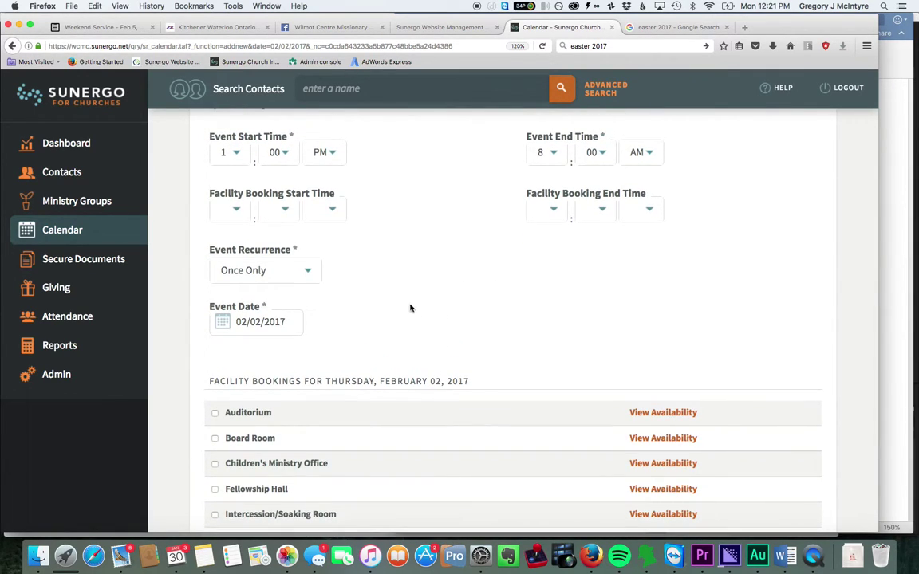
{"action": "scroll", "coordinate": [407, 307], "scroll_direction": "up", "scroll_amount": 1}
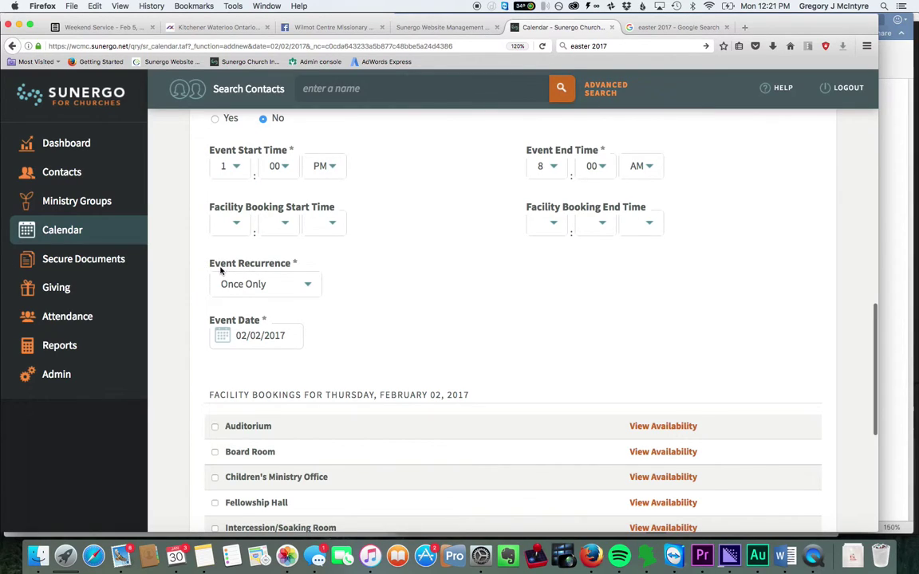
{"action": "left_click", "coordinate": [260, 285]}
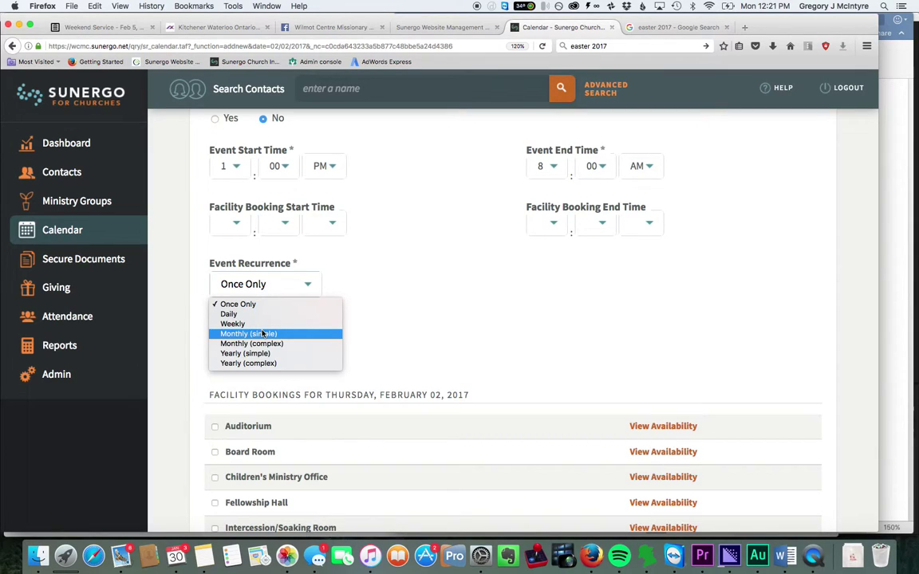
{"action": "left_click", "coordinate": [263, 343]}
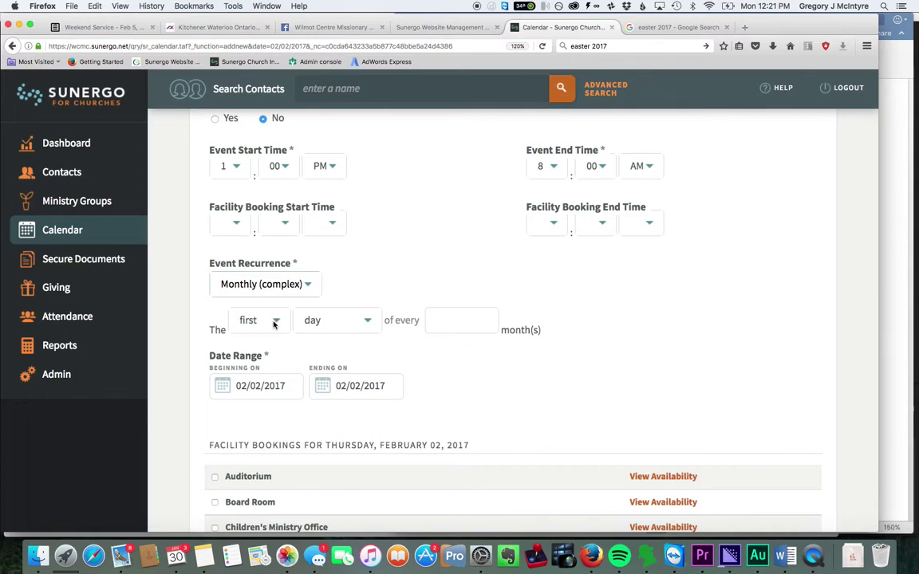
{"action": "left_click", "coordinate": [274, 321]}
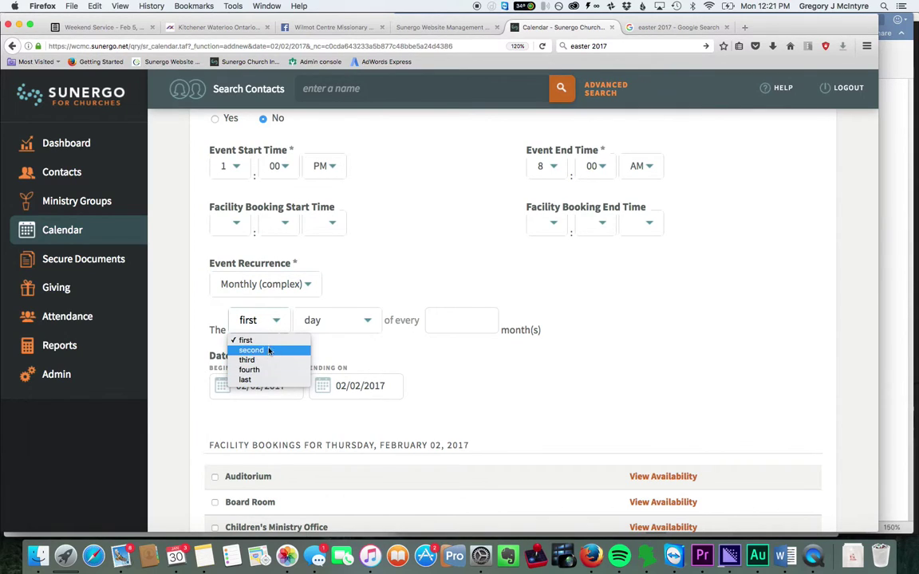
{"action": "left_click", "coordinate": [260, 382]}
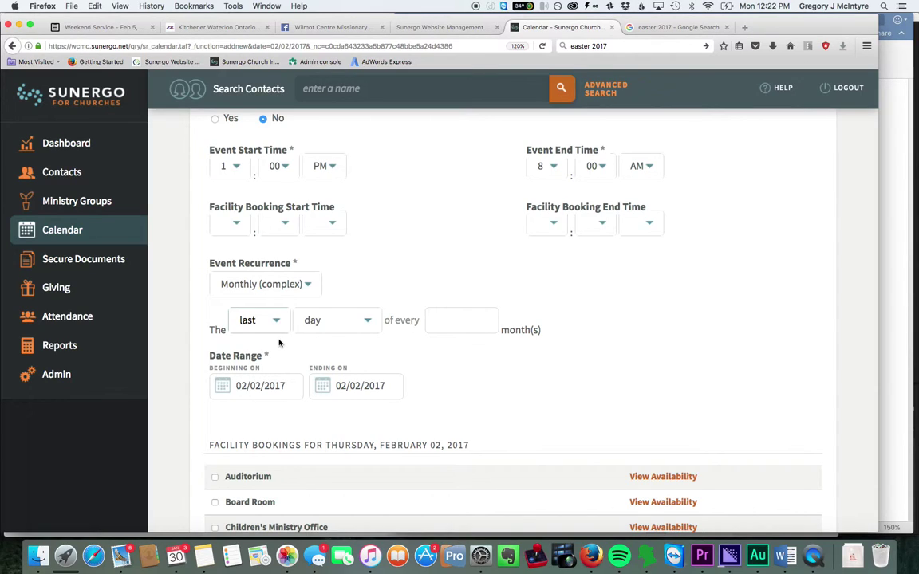
{"action": "left_click", "coordinate": [323, 324]}
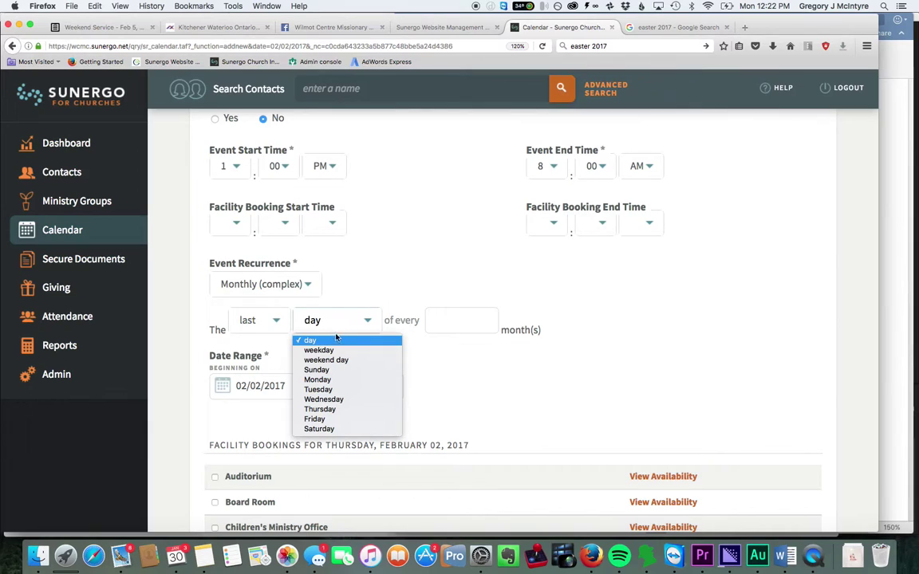
{"action": "left_click", "coordinate": [317, 370]}
{"action": "left_click", "coordinate": [465, 320]}
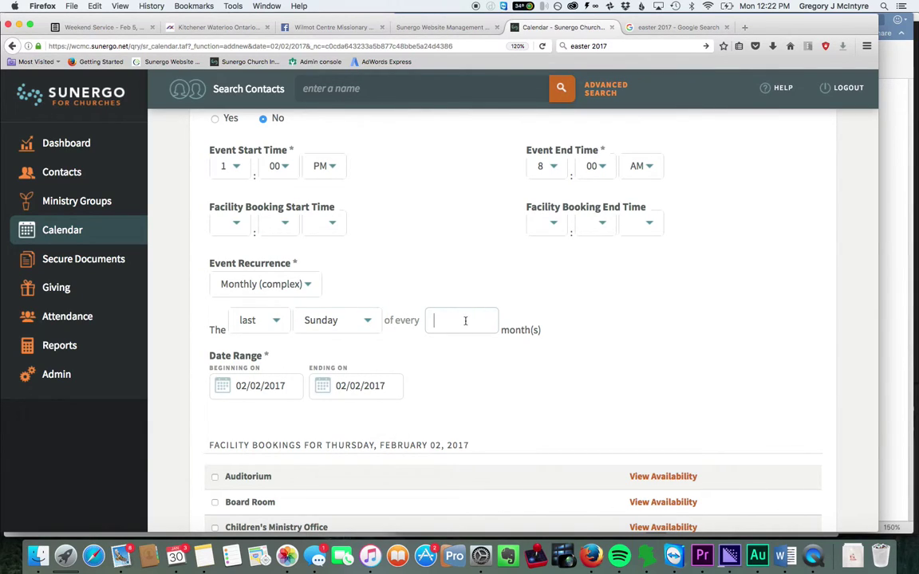
{"action": "type", "text": "1"}
{"action": "key", "text": "Tab"}
{"action": "left_click", "coordinate": [287, 288]}
{"action": "left_click", "coordinate": [287, 288]}
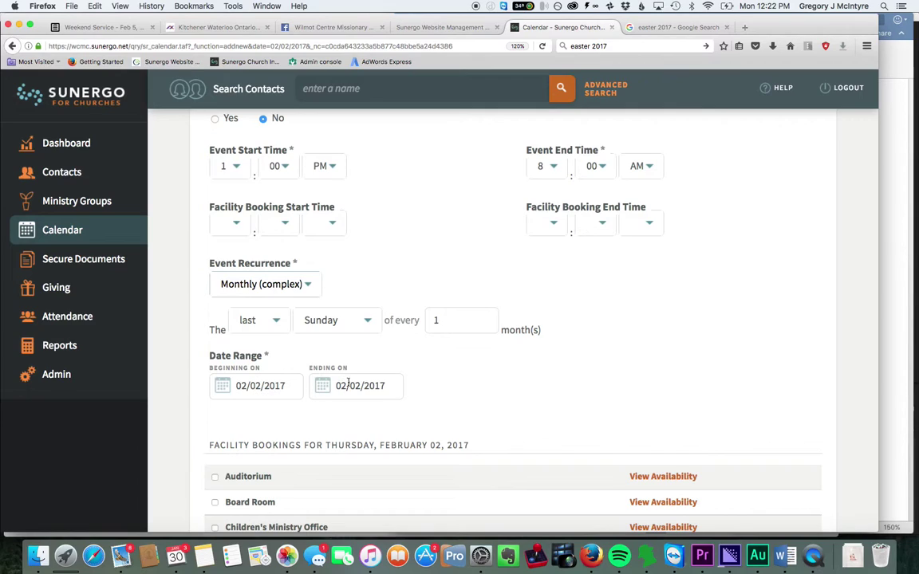
- Set the ending date of the recurrence's date range to 02/02/2019
{"action": "left_click", "coordinate": [386, 384]}
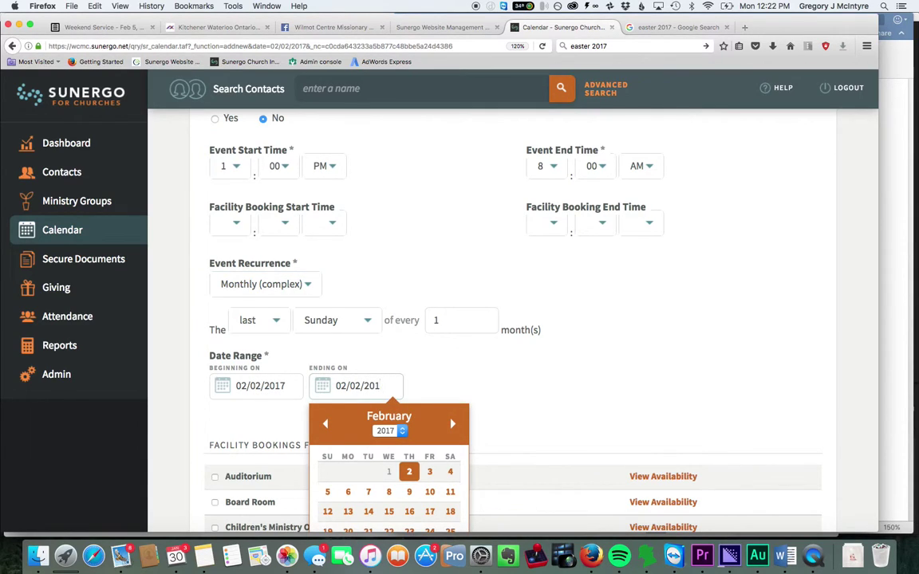
{"action": "type", "text": "0"}
{"action": "key", "text": "BackSpace"}
{"action": "type", "text": "9"}
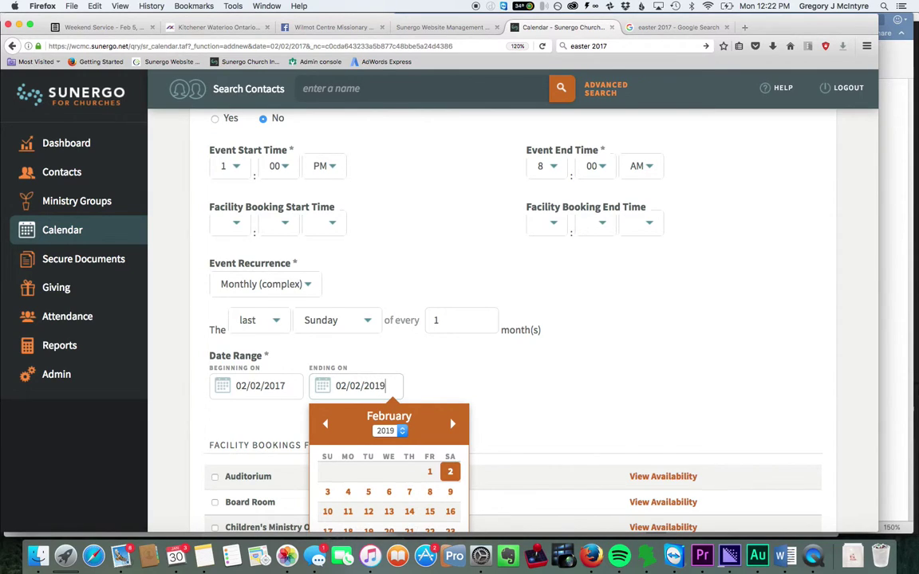
{"action": "left_click", "coordinate": [461, 373]}
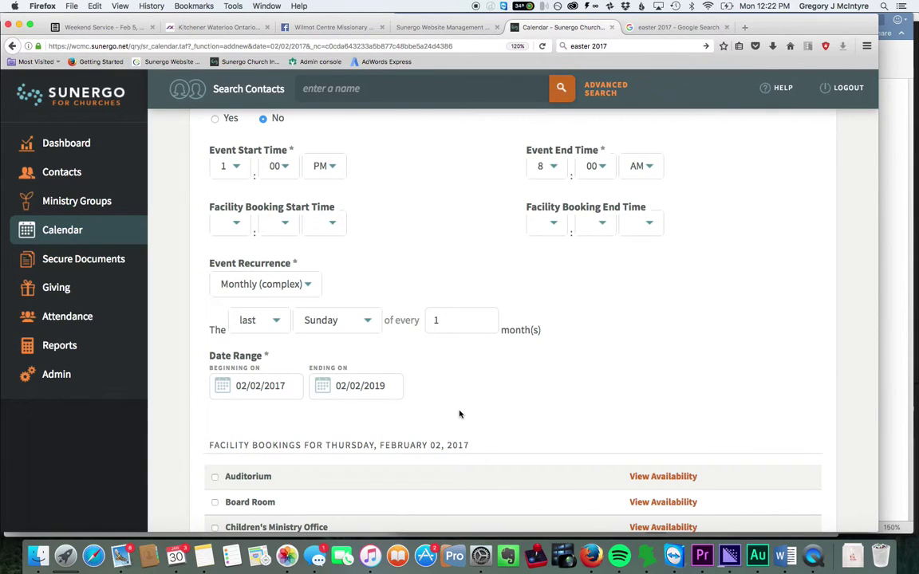
- Set the event recurrence to Weekly, repeating on Wednesday
{"action": "left_click", "coordinate": [276, 284]}
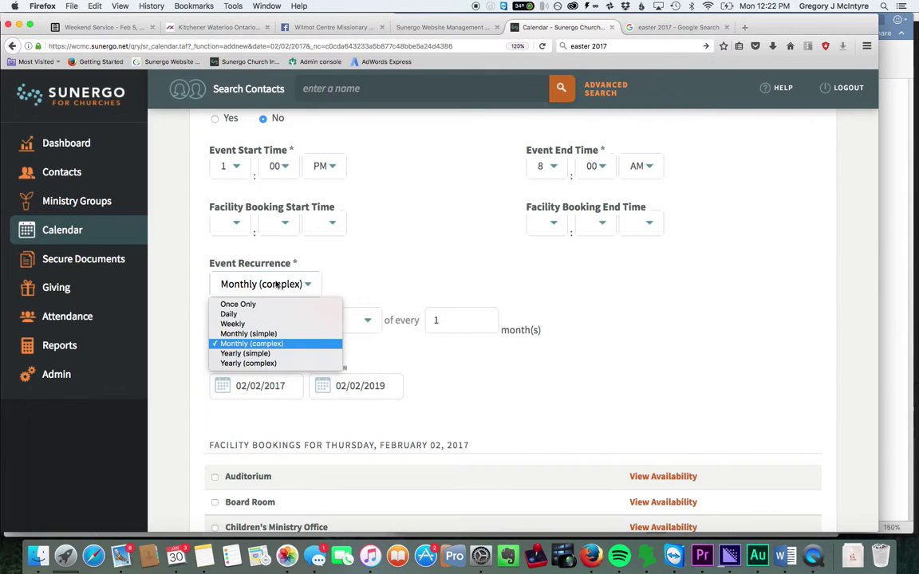
{"action": "left_click", "coordinate": [245, 324]}
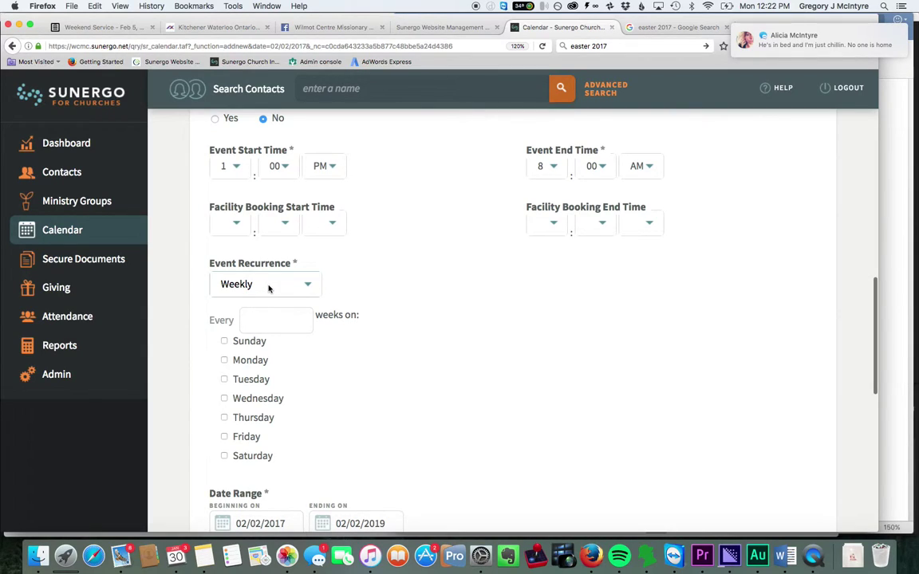
{"action": "left_click", "coordinate": [224, 399]}
{"action": "scroll", "coordinate": [317, 417], "scroll_direction": "down", "scroll_amount": 3}
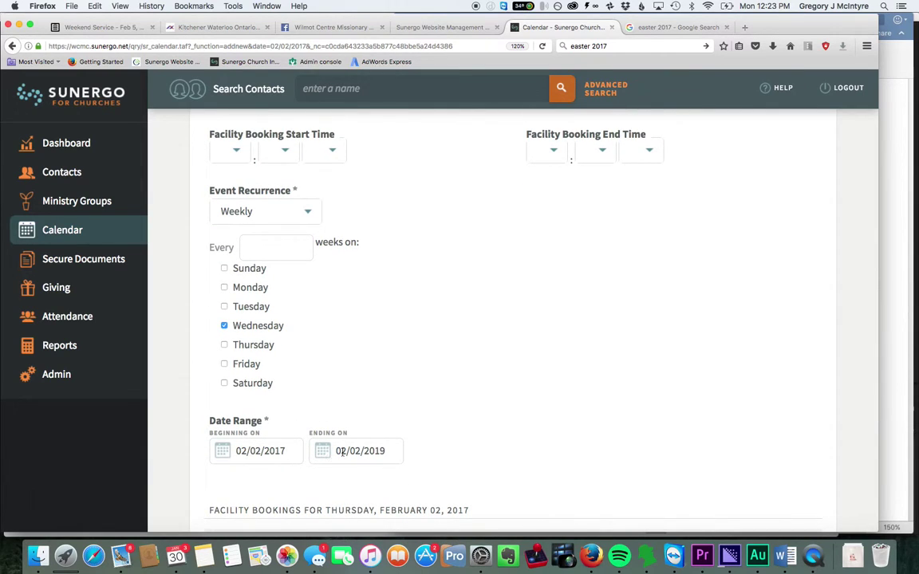
- Review the event form and its facility bookings list, and try to save the event without booking a room
{"action": "scroll", "coordinate": [415, 346], "scroll_direction": "up", "scroll_amount": 8}
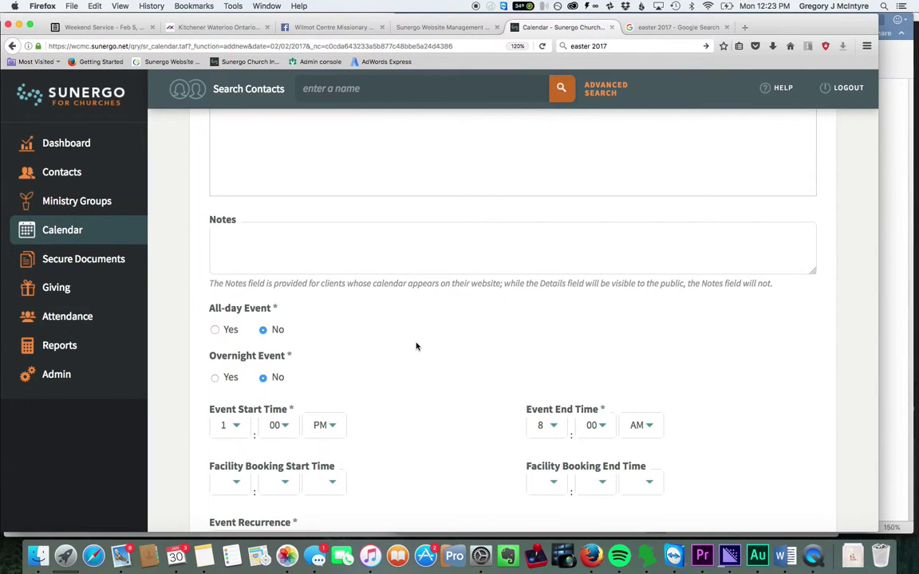
{"action": "scroll", "coordinate": [415, 346], "scroll_direction": "up", "scroll_amount": 5}
{"action": "scroll", "coordinate": [416, 346], "scroll_direction": "down", "scroll_amount": 15}
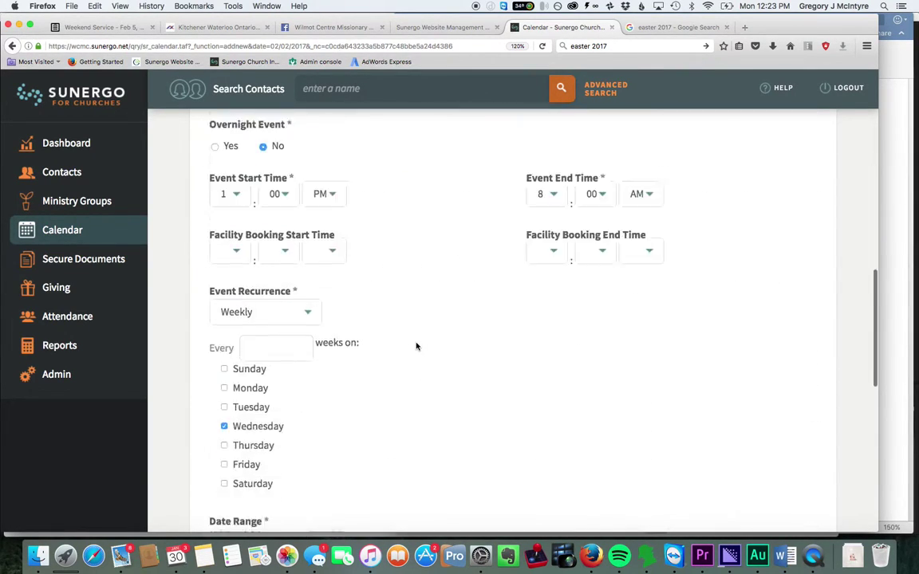
{"action": "scroll", "coordinate": [416, 346], "scroll_direction": "down", "scroll_amount": 5}
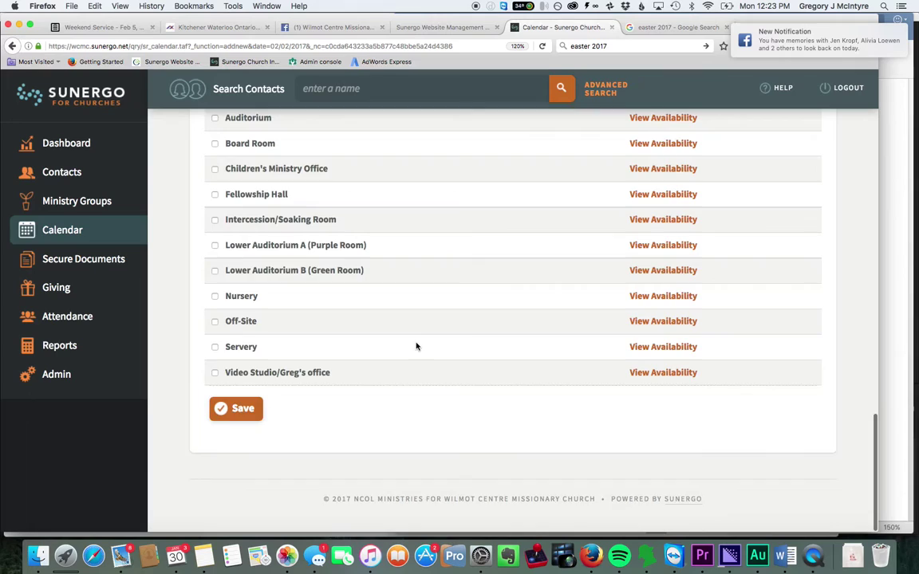
{"action": "scroll", "coordinate": [415, 346], "scroll_direction": "up", "scroll_amount": 3}
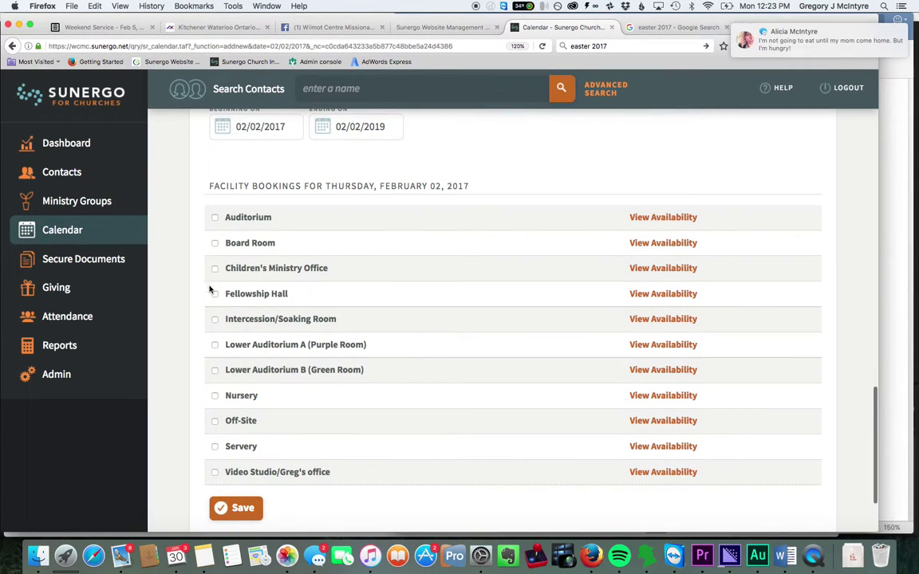
{"action": "scroll", "coordinate": [213, 349], "scroll_direction": "down", "scroll_amount": 3}
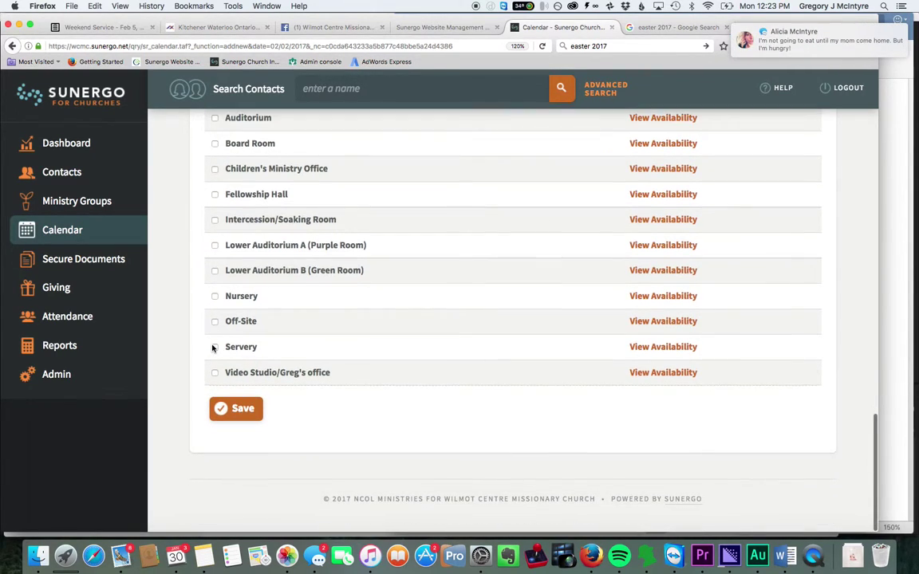
{"action": "scroll", "coordinate": [212, 348], "scroll_direction": "up", "scroll_amount": 1}
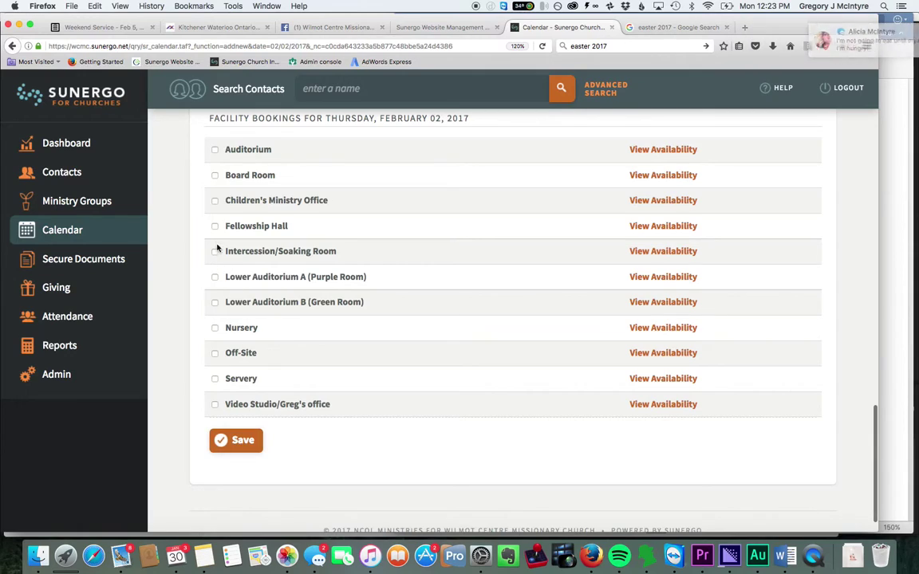
{"action": "left_click", "coordinate": [233, 447]}
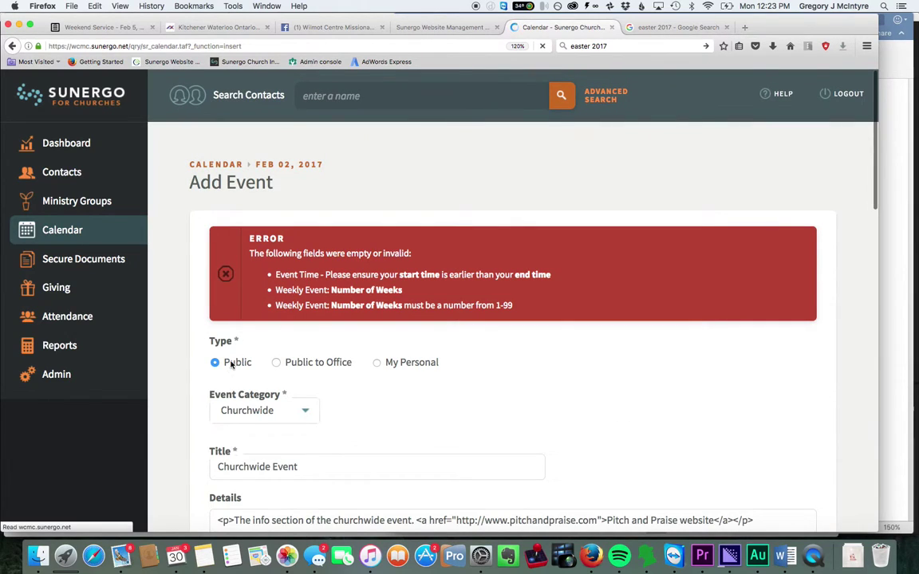
- Correct the event end time so that it is 8:00 PM
{"action": "scroll", "coordinate": [357, 307], "scroll_direction": "down", "scroll_amount": 1}
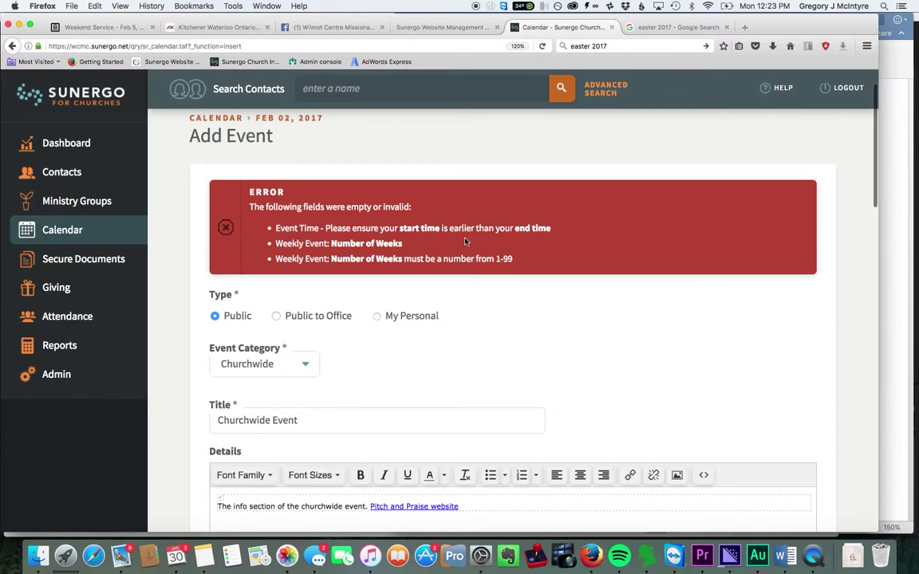
{"action": "scroll", "coordinate": [439, 359], "scroll_direction": "down", "scroll_amount": 10}
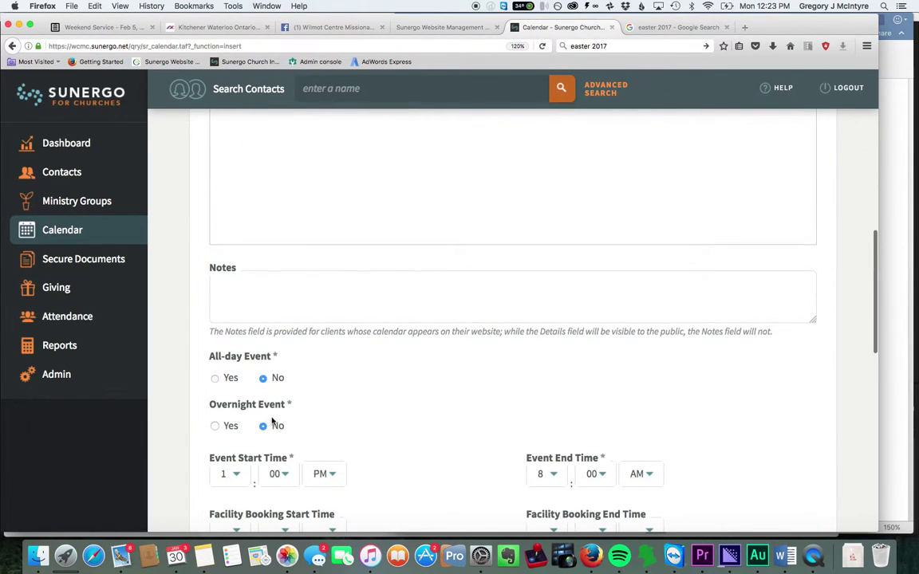
{"action": "scroll", "coordinate": [383, 422], "scroll_direction": "down", "scroll_amount": 1}
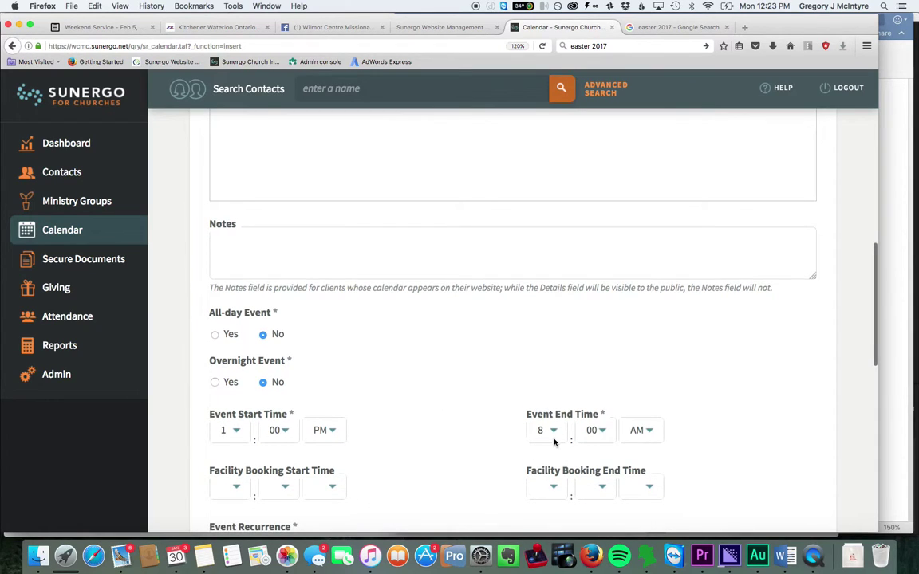
{"action": "left_click", "coordinate": [643, 430]}
{"action": "left_click", "coordinate": [638, 458]}
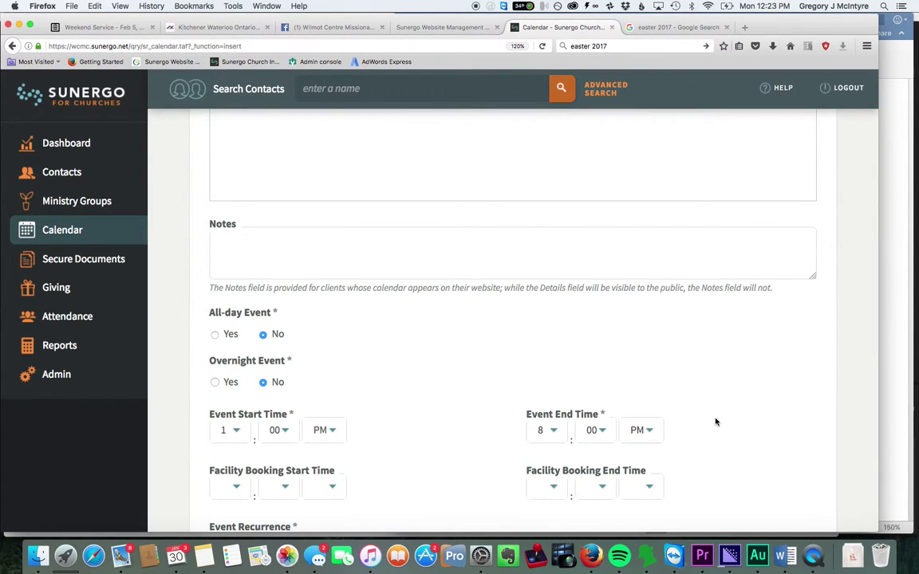
- Set the event recurrence to Weekly, repeating every 1 week on Thursday
{"action": "scroll", "coordinate": [716, 422], "scroll_direction": "up", "scroll_amount": 10}
{"action": "scroll", "coordinate": [715, 422], "scroll_direction": "down", "scroll_amount": 2}
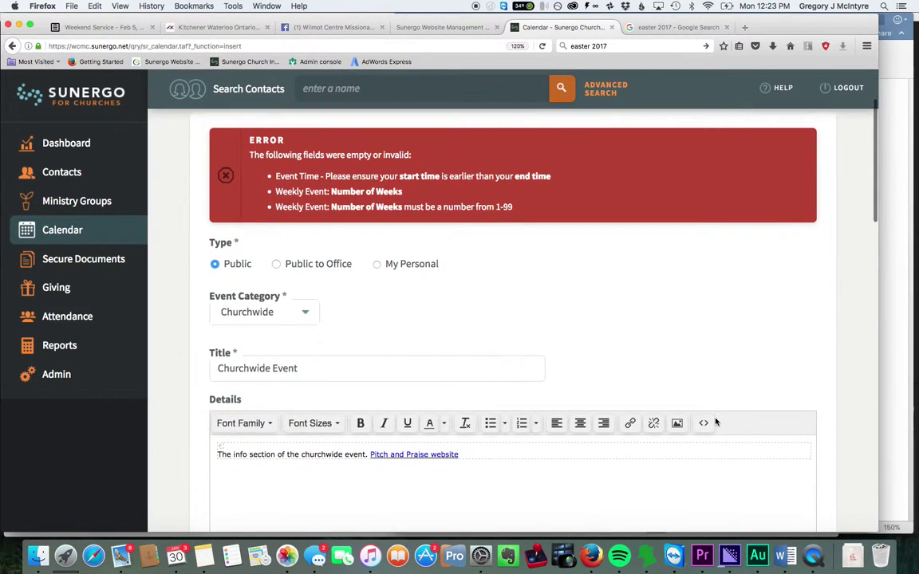
{"action": "scroll", "coordinate": [715, 422], "scroll_direction": "down", "scroll_amount": 2}
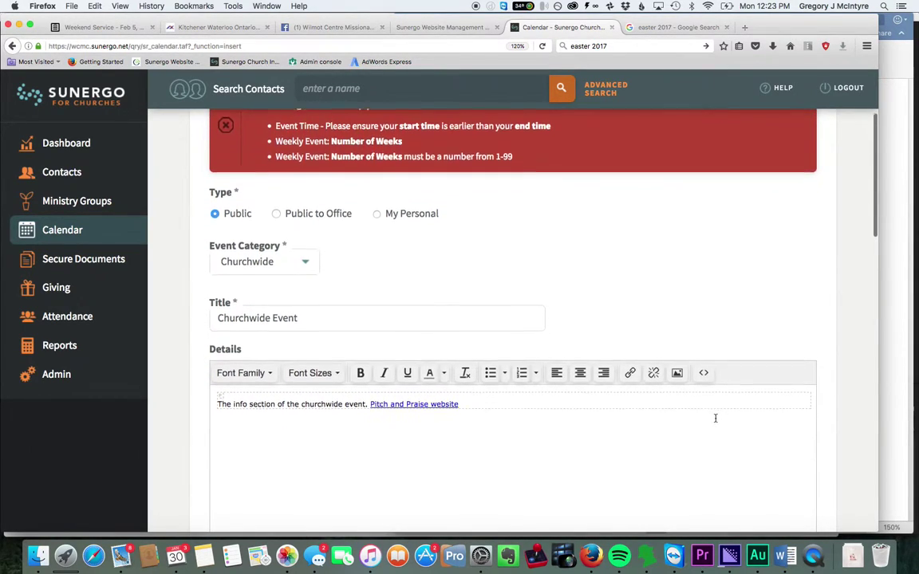
{"action": "scroll", "coordinate": [715, 420], "scroll_direction": "down", "scroll_amount": 20}
{"action": "scroll", "coordinate": [716, 422], "scroll_direction": "down", "scroll_amount": 10}
{"action": "scroll", "coordinate": [715, 422], "scroll_direction": "up", "scroll_amount": 4}
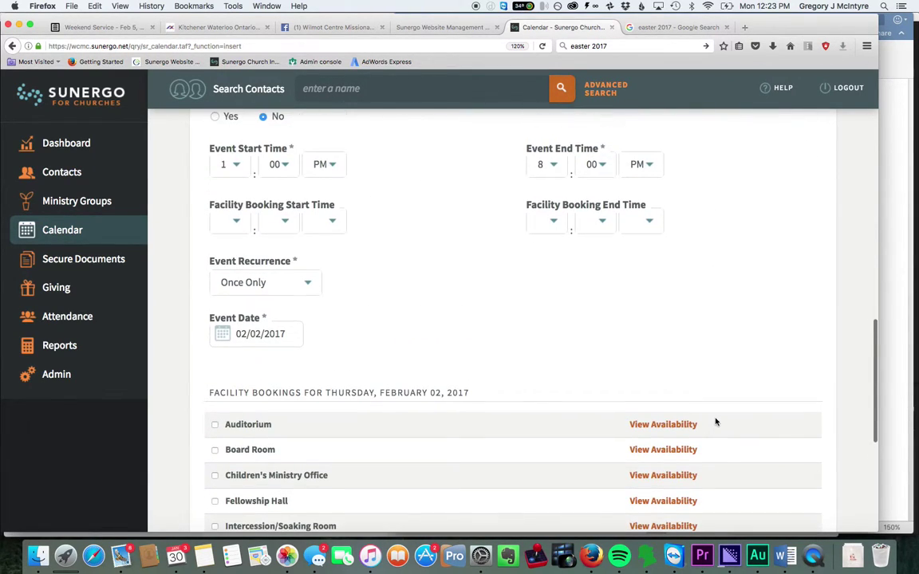
{"action": "scroll", "coordinate": [421, 347], "scroll_direction": "up", "scroll_amount": 1}
{"action": "left_click", "coordinate": [278, 302]}
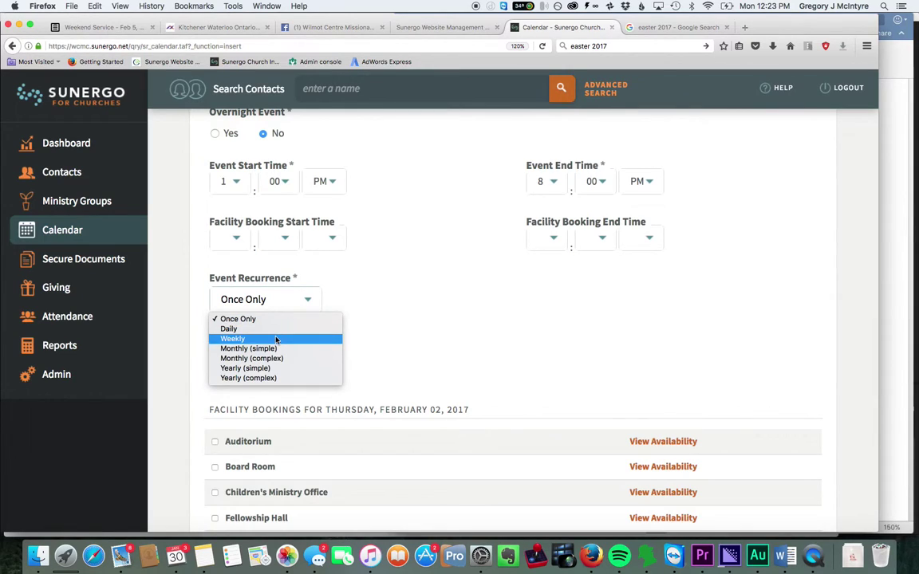
{"action": "left_click", "coordinate": [276, 339]}
{"action": "left_click", "coordinate": [265, 340]}
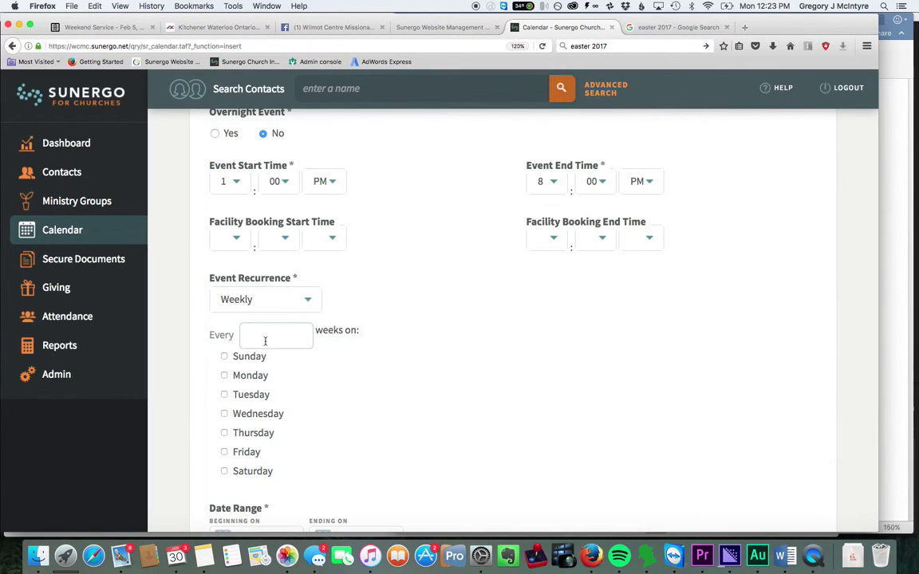
{"action": "type", "text": "1"}
{"action": "scroll", "coordinate": [442, 447], "scroll_direction": "down", "scroll_amount": 5}
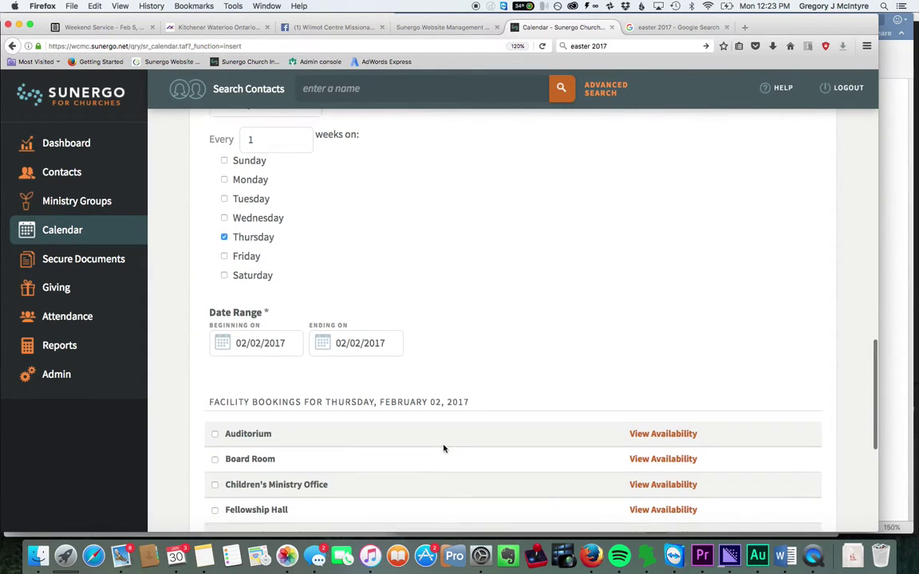
- Set the ending date of the weekly recurrence's date range to 04/23/2017
{"action": "left_click", "coordinate": [356, 344]}
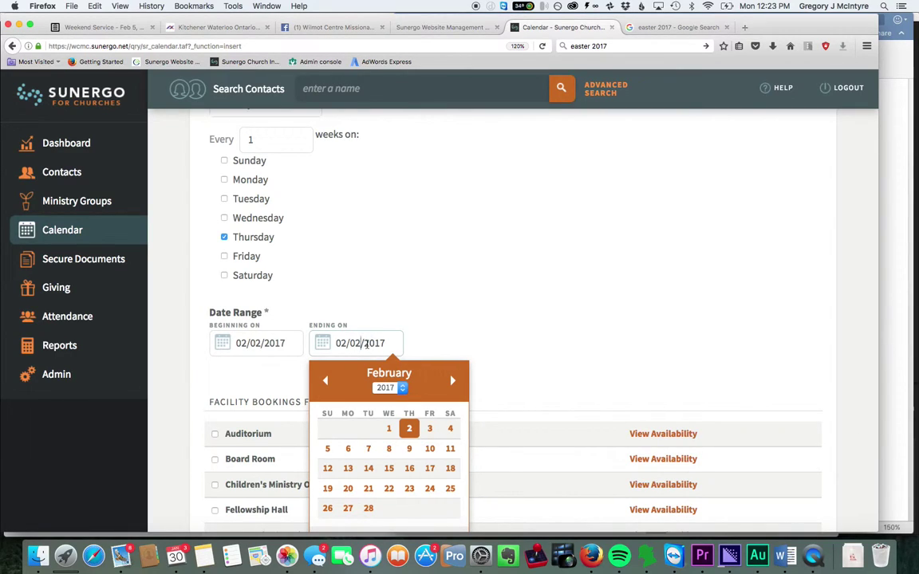
{"action": "key", "text": "BackSpace"}
{"action": "key", "text": "BackSpace"}
{"action": "type", "text": "23"}
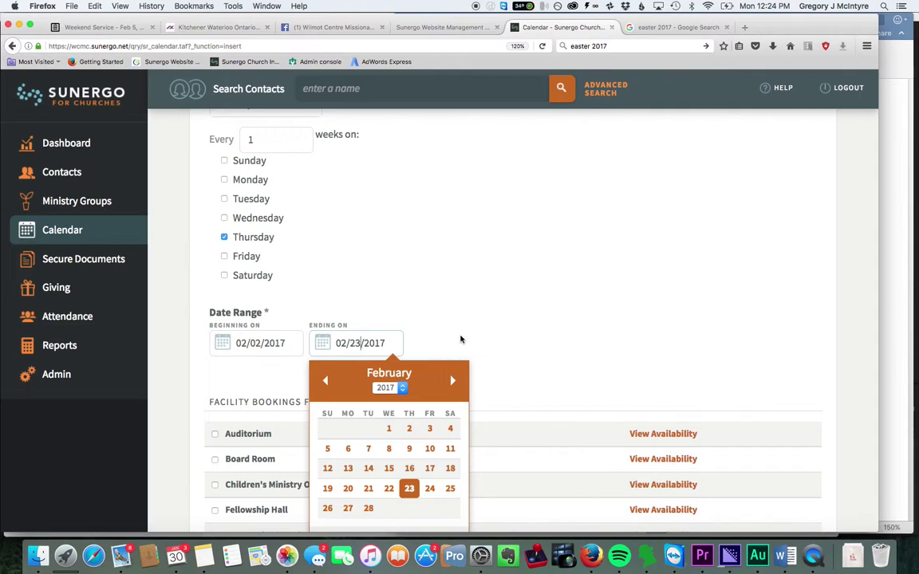
{"action": "left_click", "coordinate": [454, 380]}
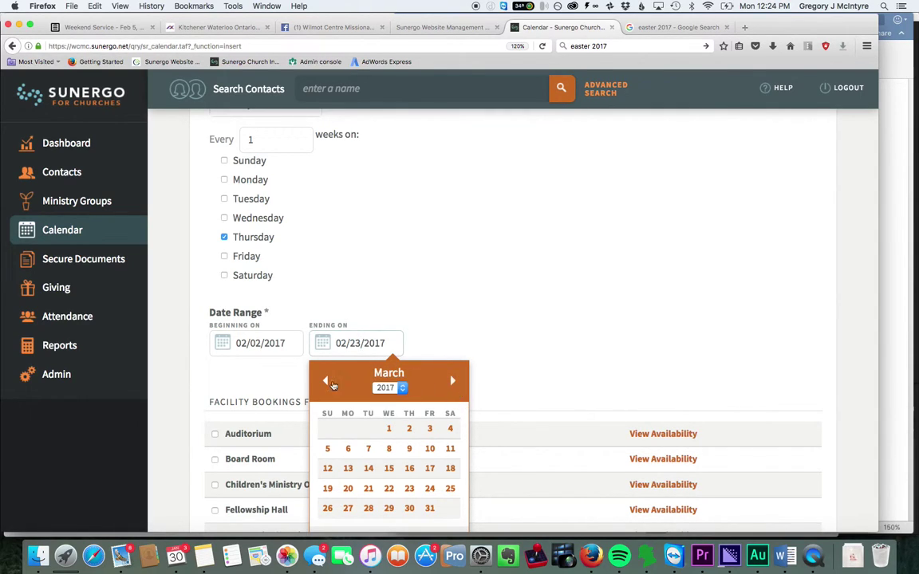
{"action": "left_click", "coordinate": [326, 382]}
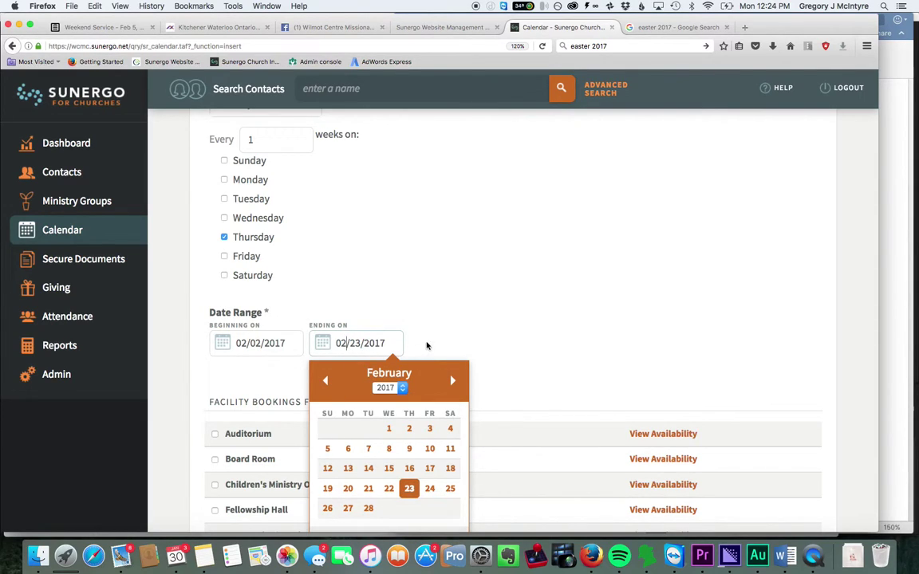
{"action": "key", "text": "BackSpace"}
{"action": "type", "text": "4"}
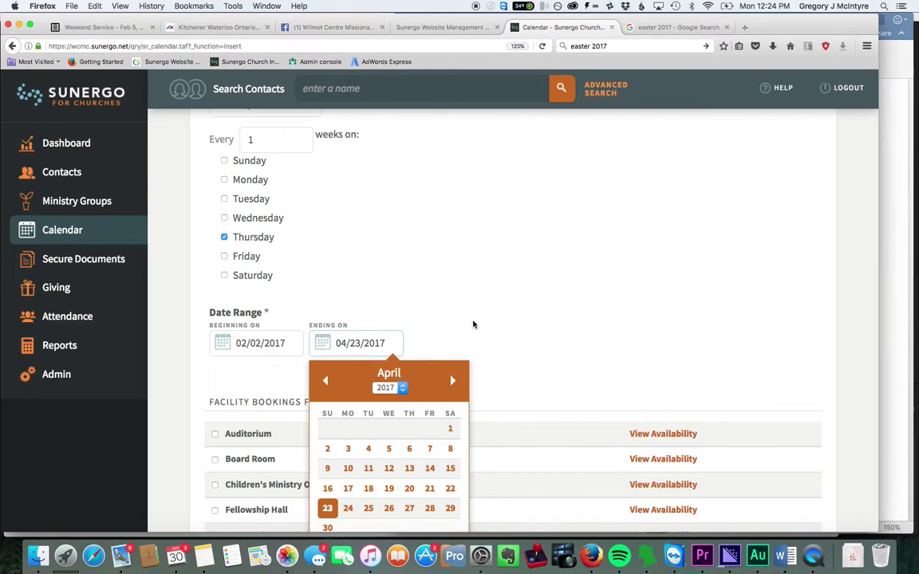
{"action": "key", "text": "shift+Tab"}
- Dismiss the beginning date's calendar and save the event without any facility booking
{"action": "scroll", "coordinate": [504, 370], "scroll_direction": "down", "scroll_amount": 5}
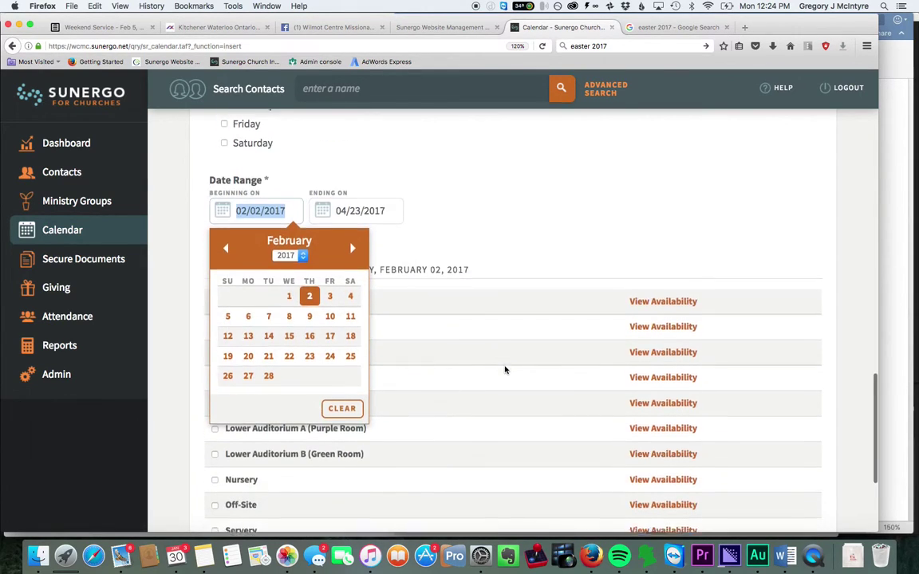
{"action": "left_click", "coordinate": [528, 165]}
{"action": "scroll", "coordinate": [519, 294], "scroll_direction": "down", "scroll_amount": 3}
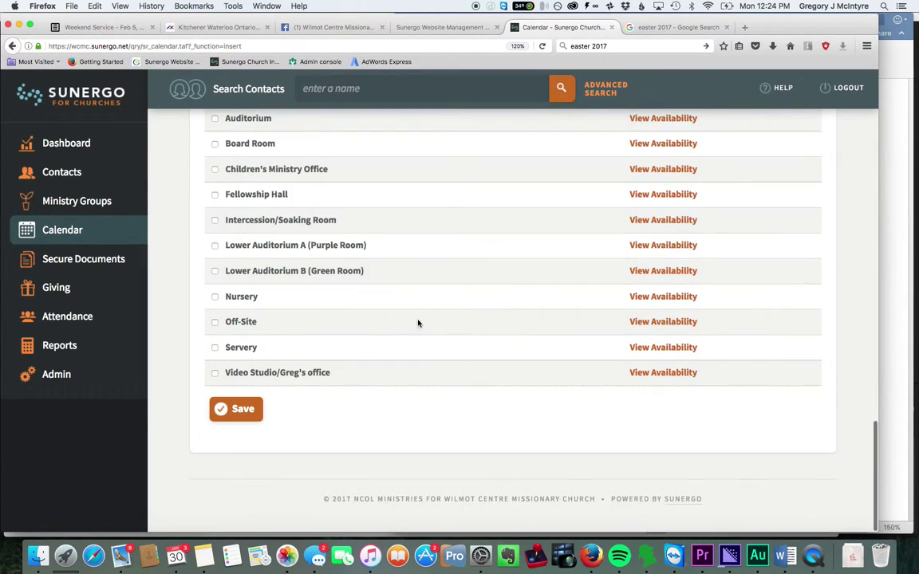
{"action": "left_click", "coordinate": [238, 418]}
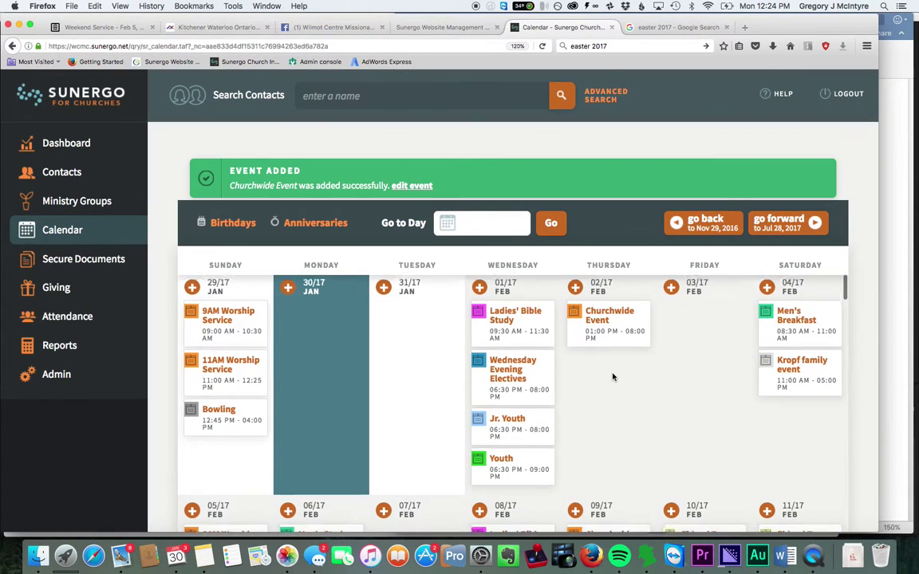
- Check the Churchwide Event's Thursday occurrences in the calendar, and open the one on March 9, 2017 to view its details
{"action": "scroll", "coordinate": [613, 375], "scroll_direction": "down", "scroll_amount": 2}
{"action": "scroll", "coordinate": [612, 376], "scroll_direction": "down", "scroll_amount": 5}
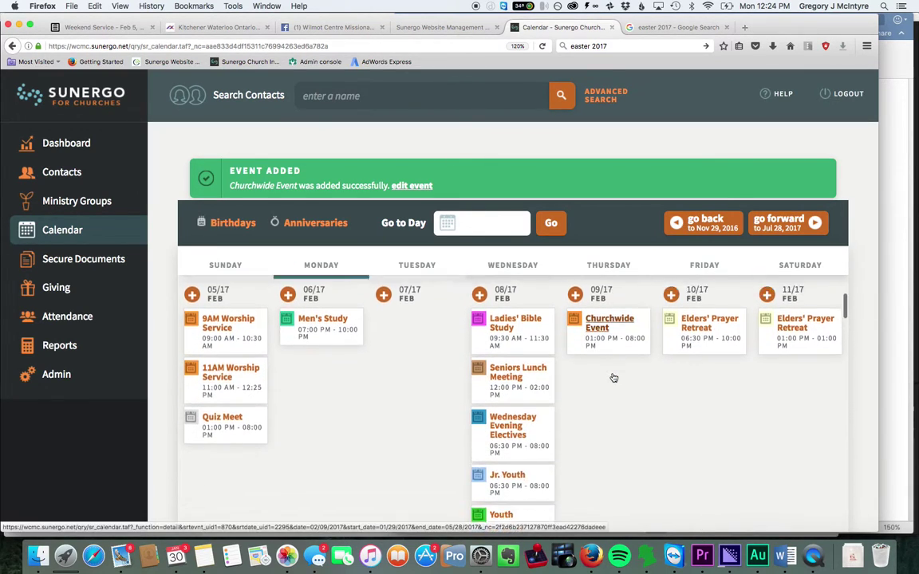
{"action": "scroll", "coordinate": [614, 378], "scroll_direction": "down", "scroll_amount": 5}
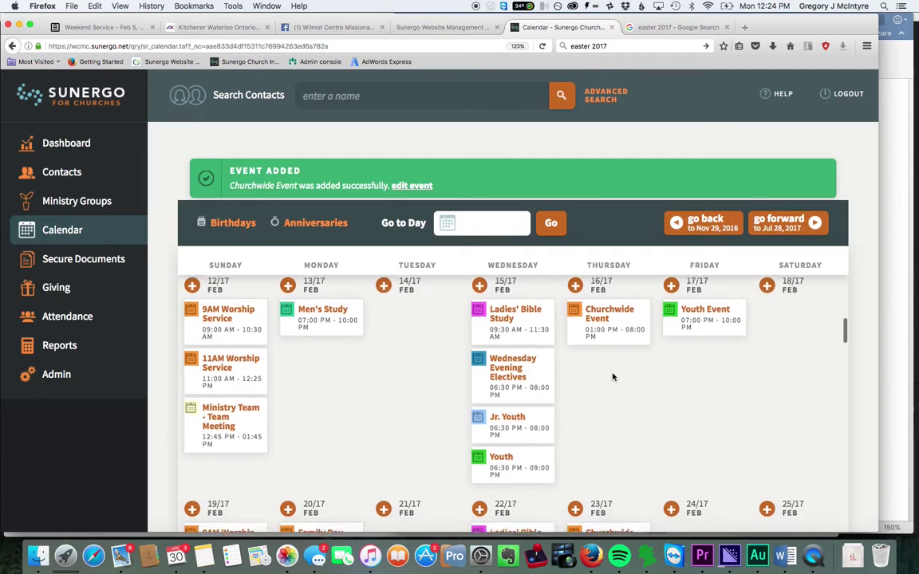
{"action": "scroll", "coordinate": [613, 377], "scroll_direction": "down", "scroll_amount": 5}
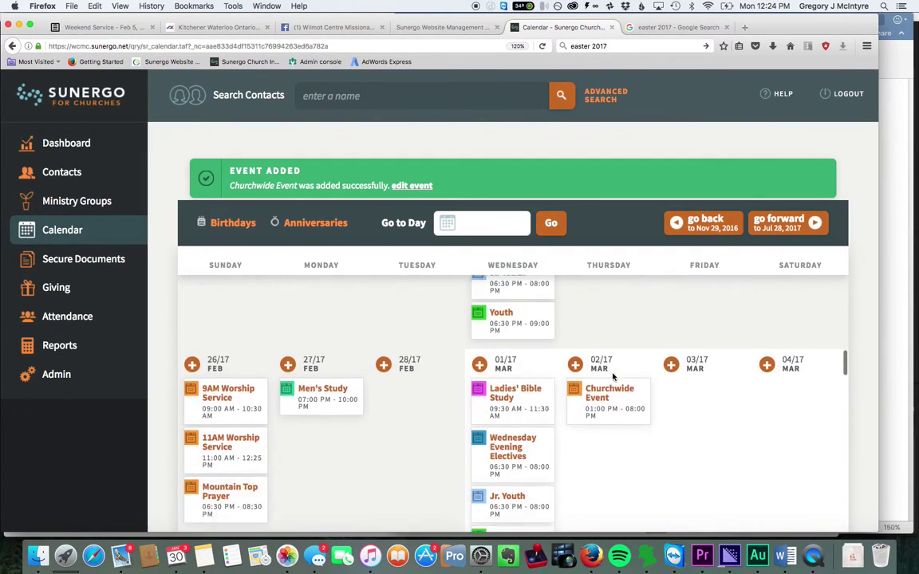
{"action": "scroll", "coordinate": [613, 377], "scroll_direction": "down", "scroll_amount": 5}
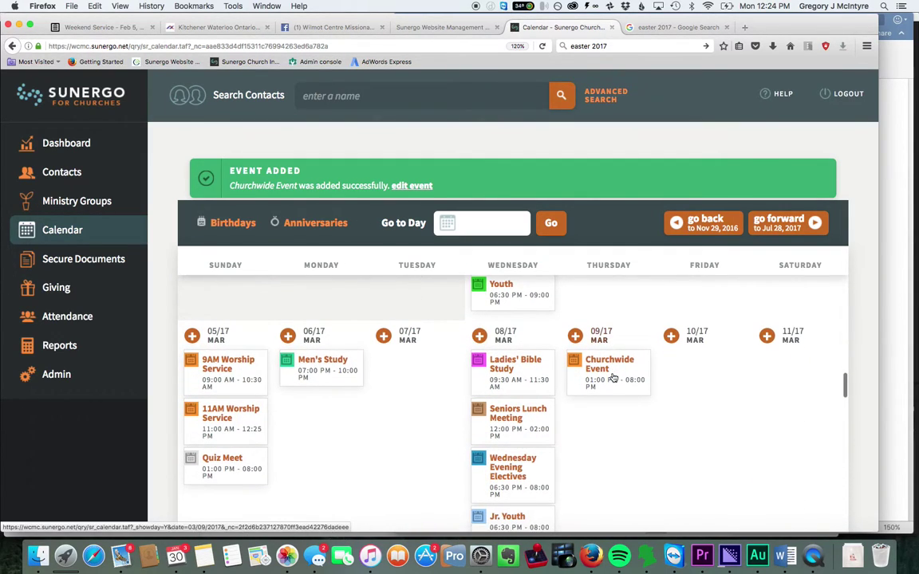
{"action": "left_click", "coordinate": [606, 372]}
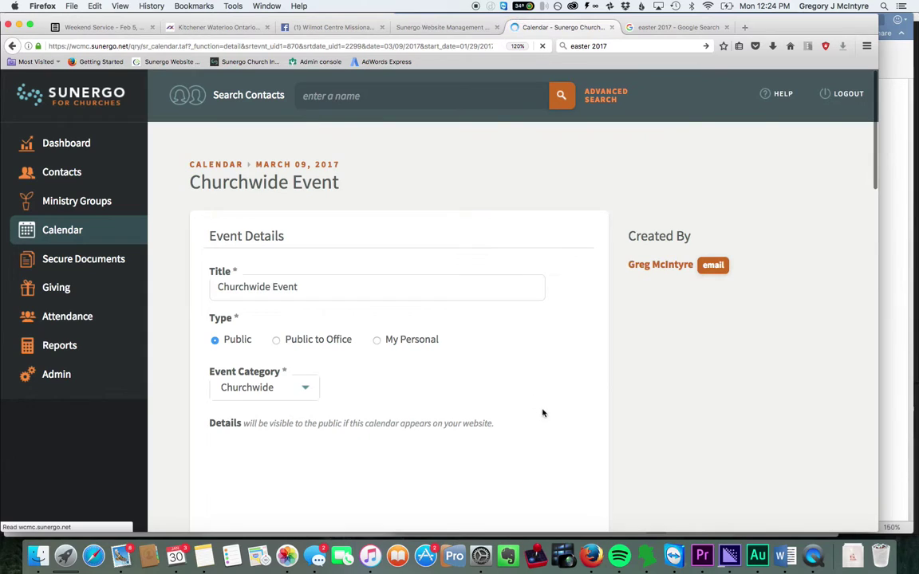
{"action": "scroll", "coordinate": [543, 415], "scroll_direction": "down", "scroll_amount": 2}
{"action": "scroll", "coordinate": [544, 419], "scroll_direction": "down", "scroll_amount": 3}
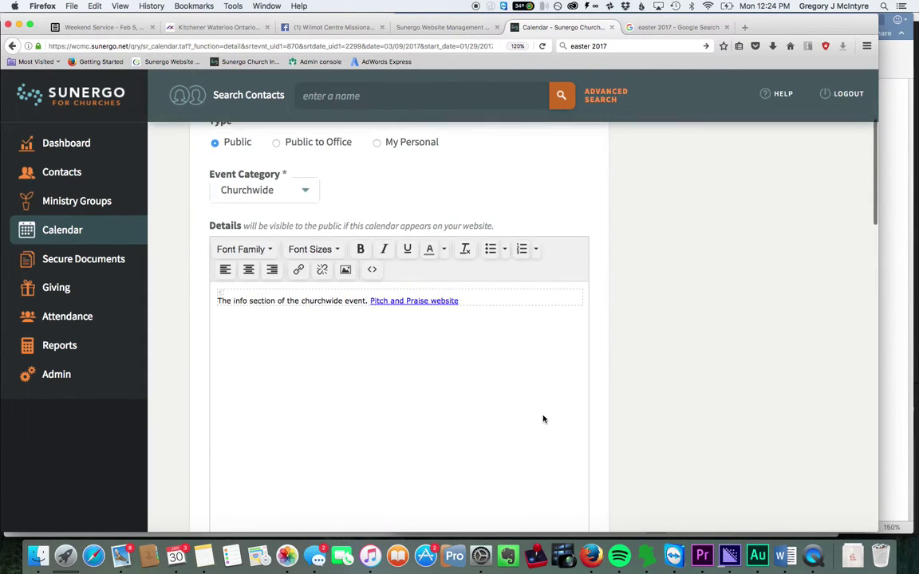
{"action": "scroll", "coordinate": [427, 420], "scroll_direction": "down", "scroll_amount": 3}
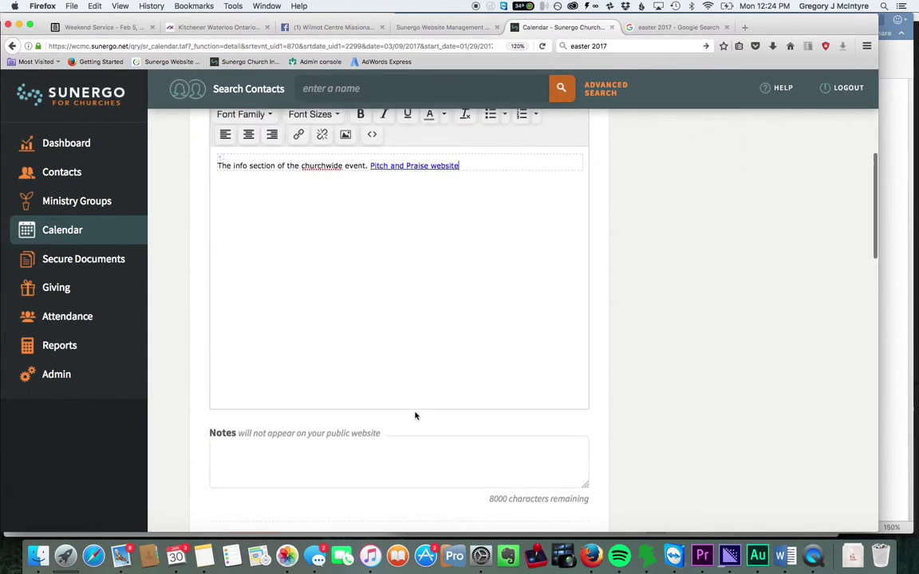
- Remove the March 16, April 06, April 13 and April 20, 2017 occurrences from the Churchwide Event's dates
{"action": "scroll", "coordinate": [408, 385], "scroll_direction": "down", "scroll_amount": 2}
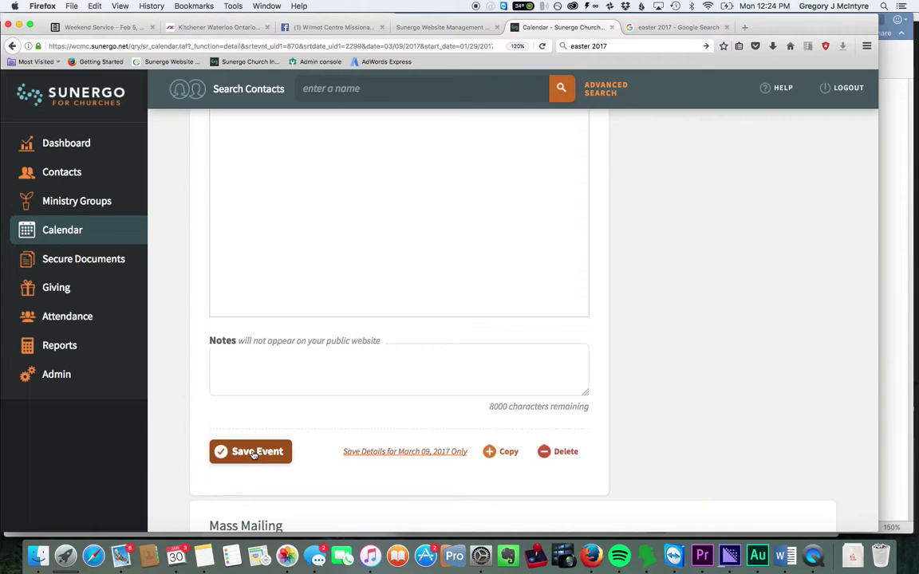
{"action": "scroll", "coordinate": [283, 464], "scroll_direction": "down", "scroll_amount": 3}
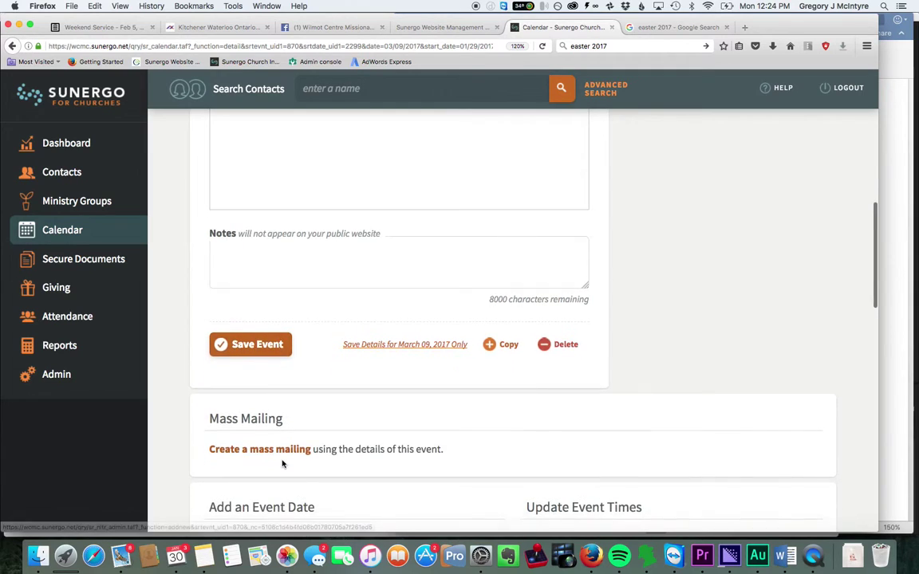
{"action": "scroll", "coordinate": [284, 463], "scroll_direction": "down", "scroll_amount": 5}
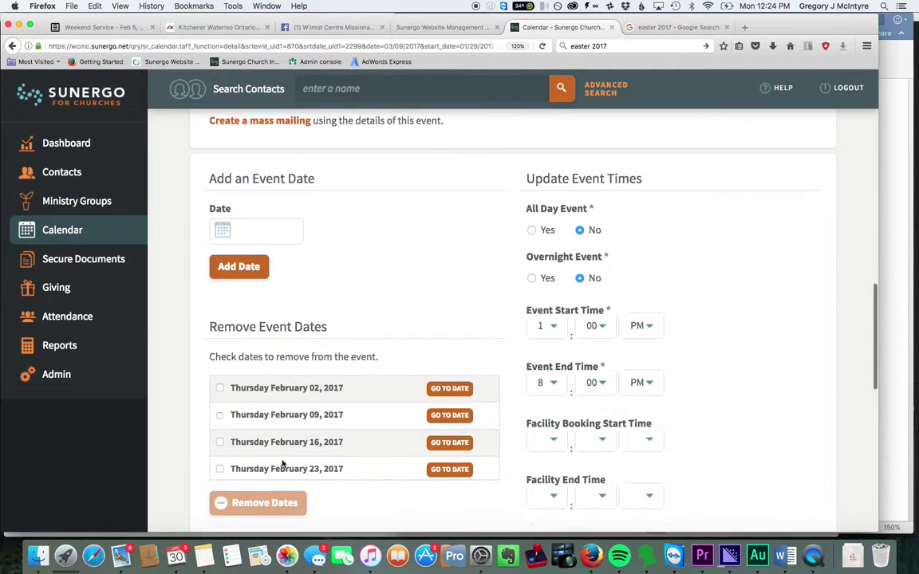
{"action": "scroll", "coordinate": [301, 438], "scroll_direction": "down", "scroll_amount": 4}
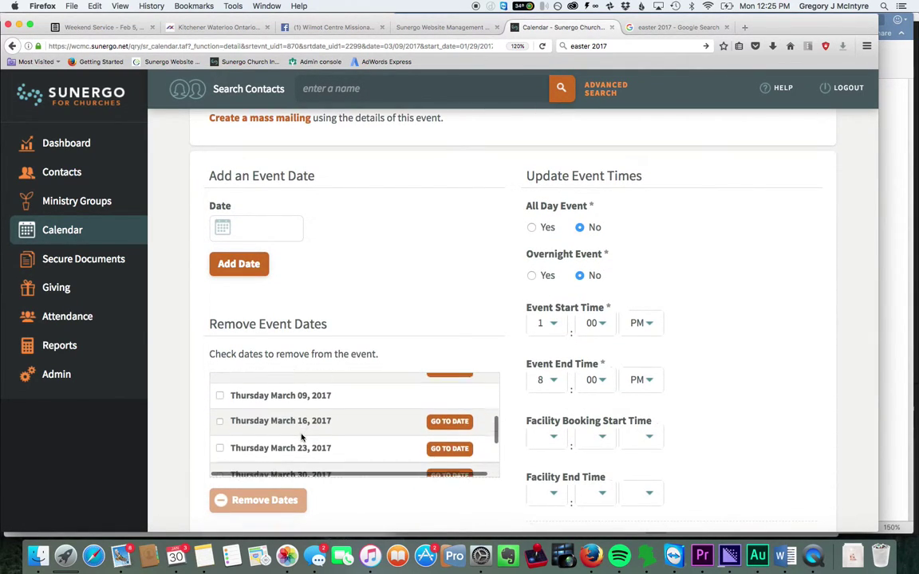
{"action": "left_click", "coordinate": [220, 414]}
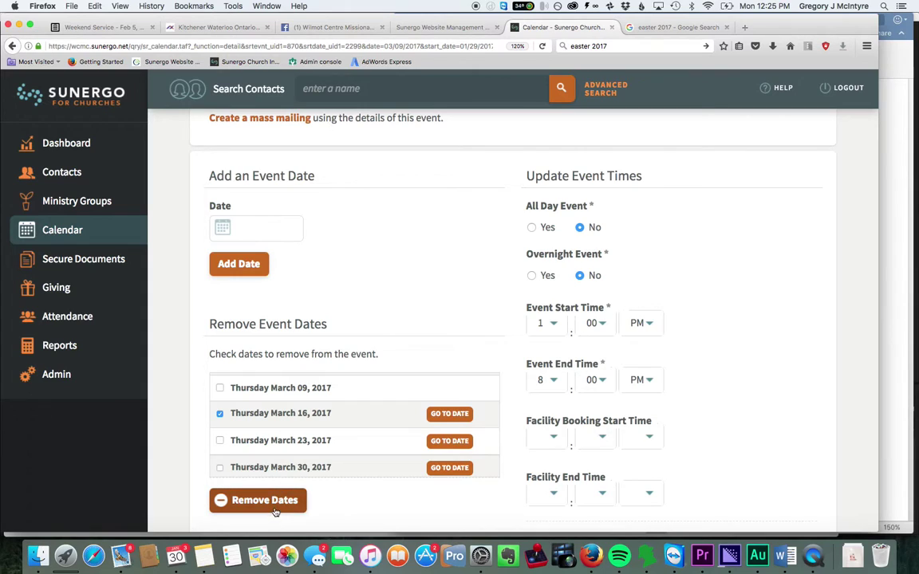
{"action": "scroll", "coordinate": [246, 456], "scroll_direction": "down", "scroll_amount": 5}
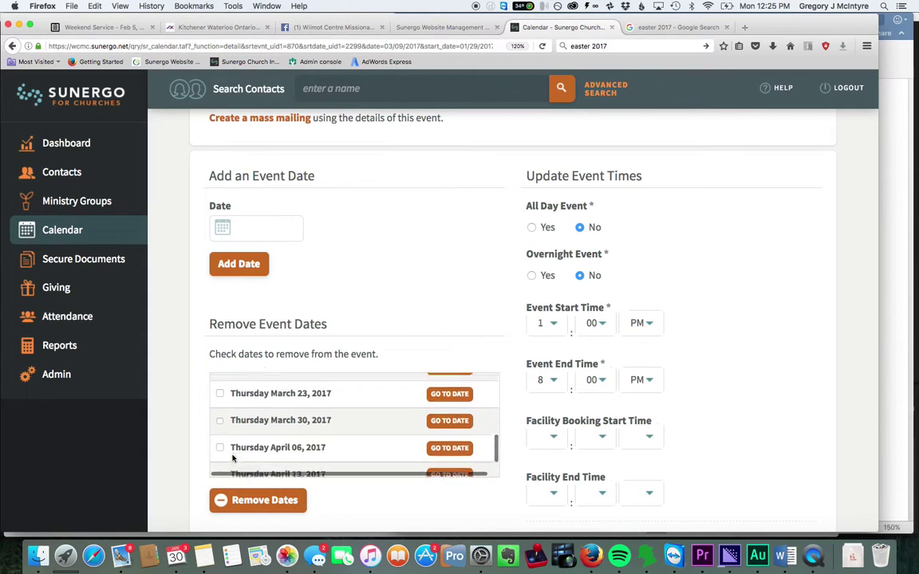
{"action": "scroll", "coordinate": [233, 457], "scroll_direction": "down", "scroll_amount": 1}
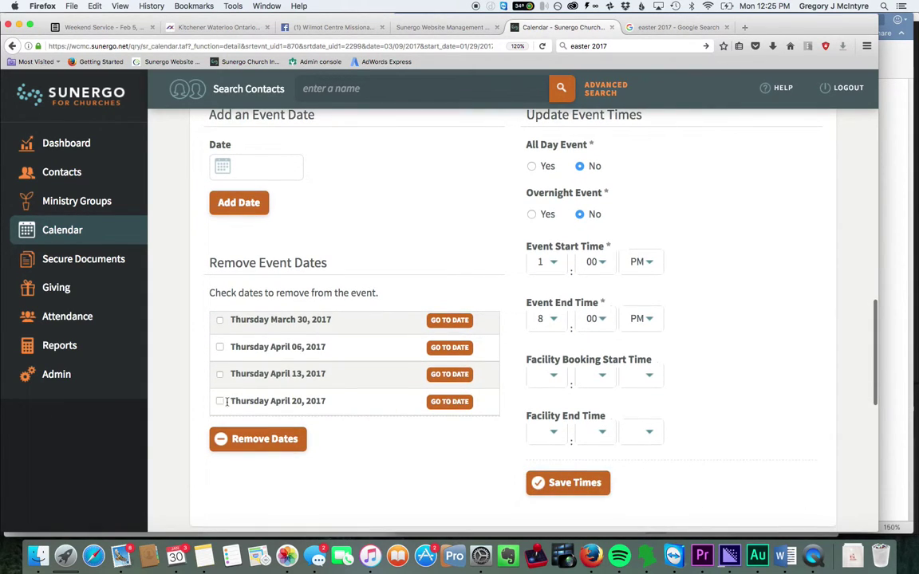
{"action": "left_click", "coordinate": [220, 375]}
{"action": "left_click", "coordinate": [220, 347]}
{"action": "scroll", "coordinate": [235, 376], "scroll_direction": "up", "scroll_amount": 1}
{"action": "scroll", "coordinate": [234, 376], "scroll_direction": "down", "scroll_amount": 1}
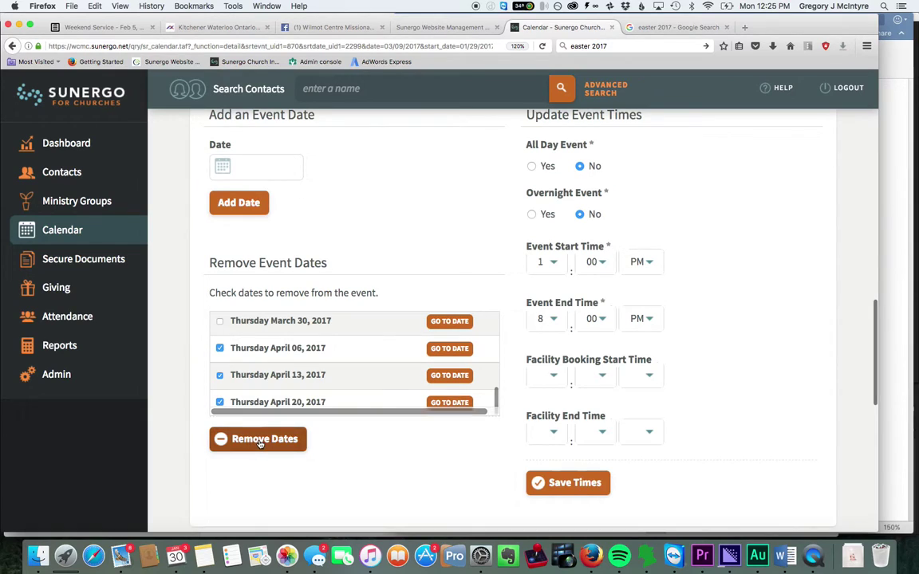
{"action": "scroll", "coordinate": [266, 370], "scroll_direction": "up", "scroll_amount": 2}
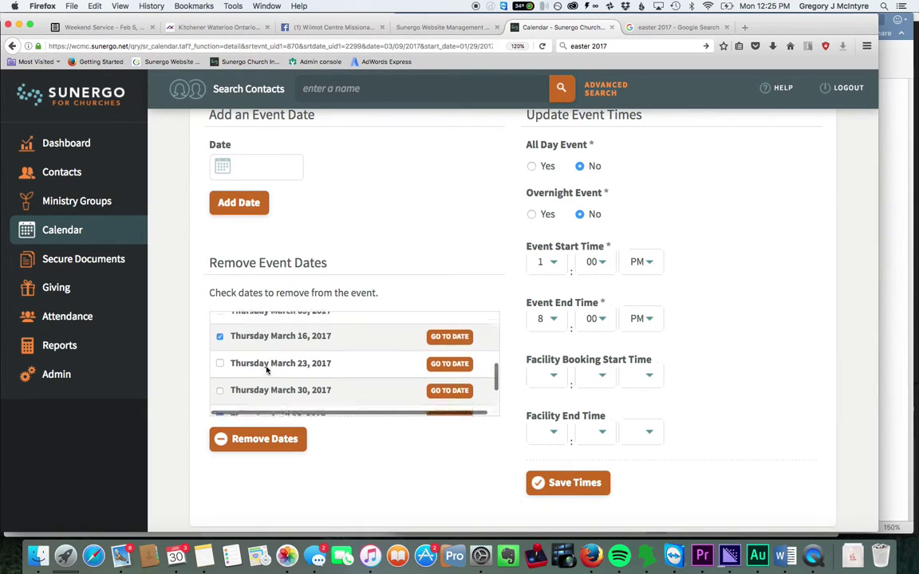
{"action": "scroll", "coordinate": [263, 370], "scroll_direction": "down", "scroll_amount": 4}
{"action": "left_click", "coordinate": [263, 440]}
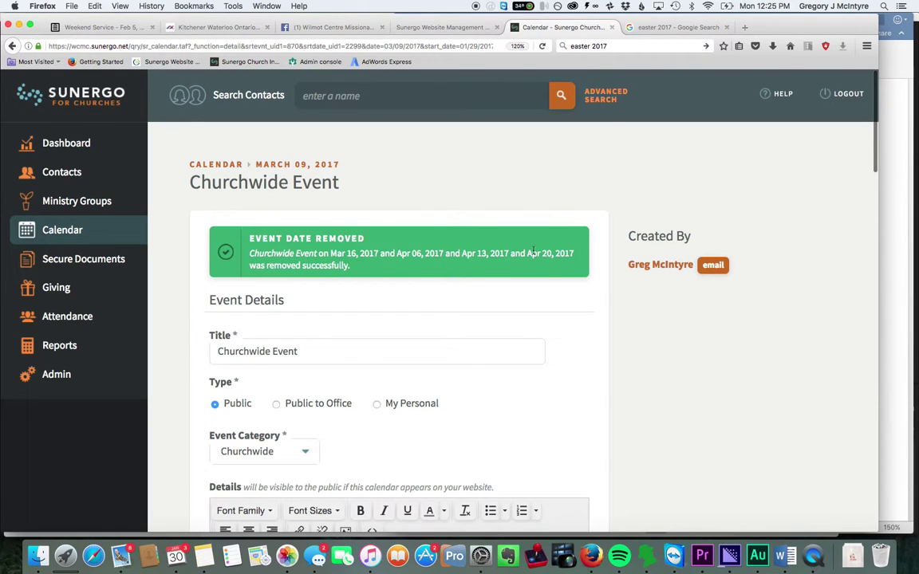
- Add 03/16/2017 as an event date to the Churchwide Event
{"action": "scroll", "coordinate": [467, 308], "scroll_direction": "down", "scroll_amount": 5}
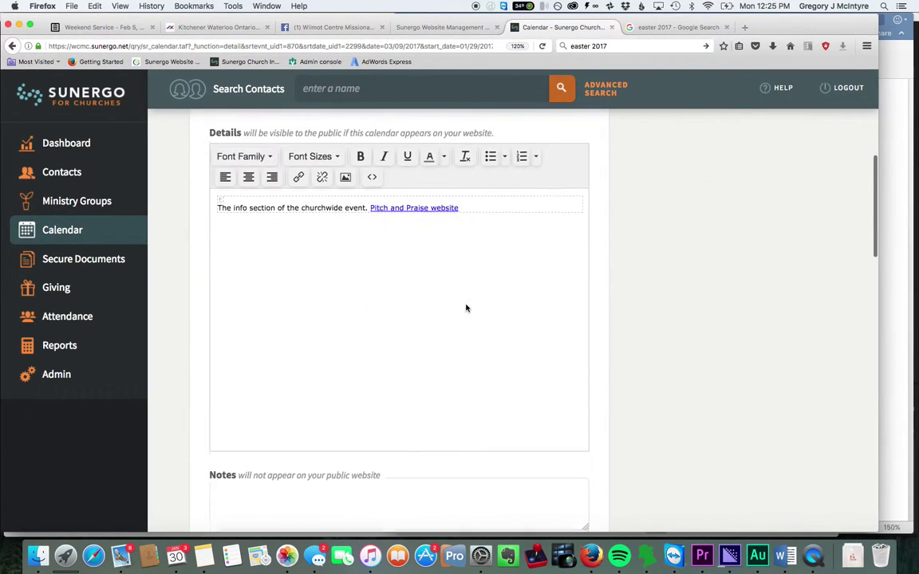
{"action": "scroll", "coordinate": [198, 491], "scroll_direction": "down", "scroll_amount": 10}
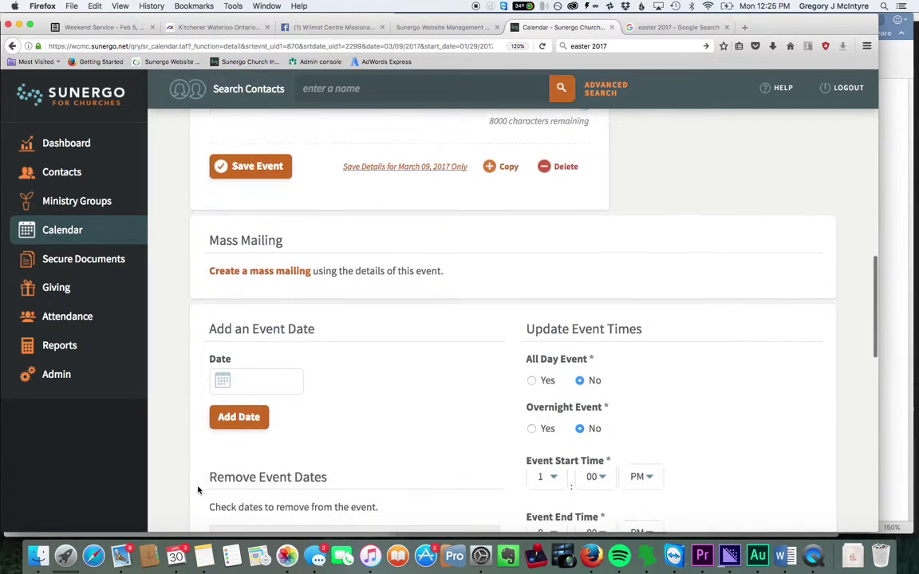
{"action": "scroll", "coordinate": [199, 490], "scroll_direction": "down", "scroll_amount": 4}
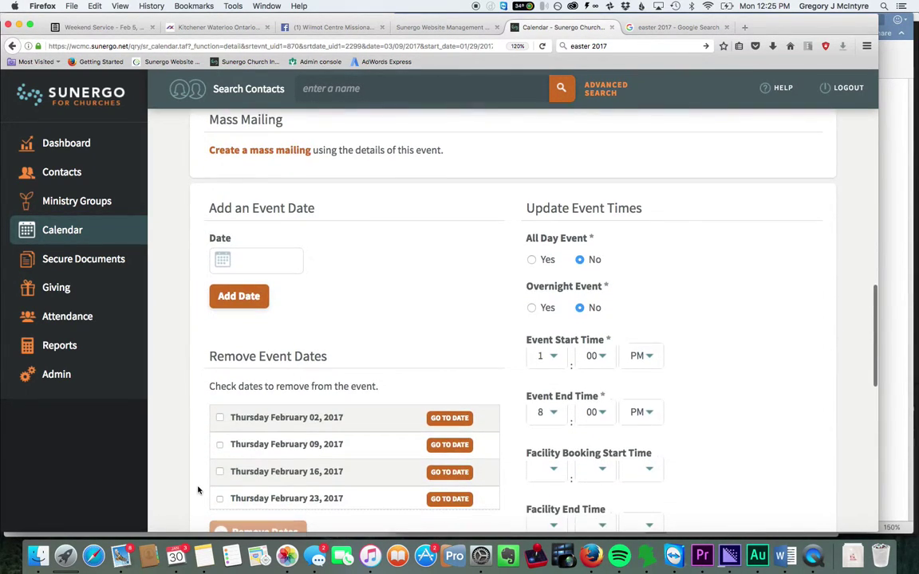
{"action": "scroll", "coordinate": [272, 434], "scroll_direction": "down", "scroll_amount": 5}
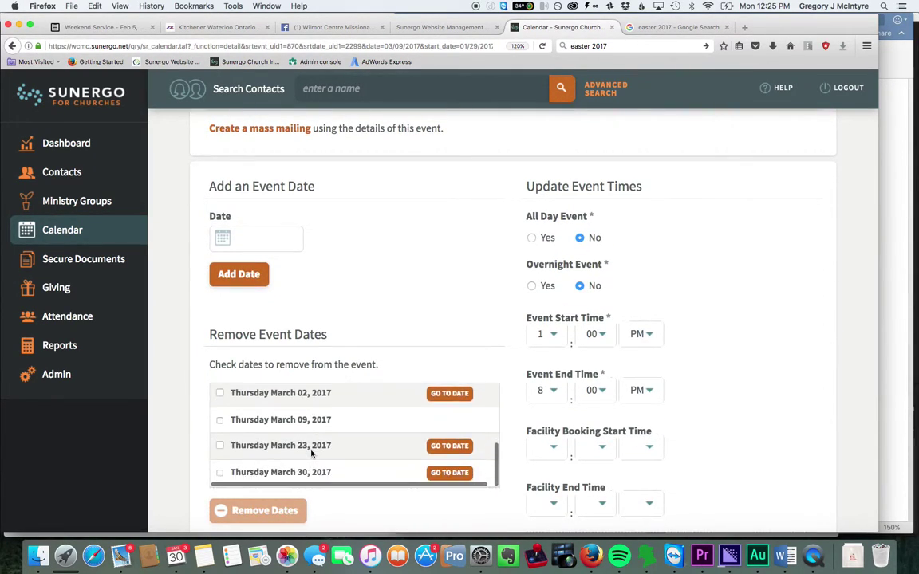
{"action": "scroll", "coordinate": [311, 453], "scroll_direction": "up", "scroll_amount": 3}
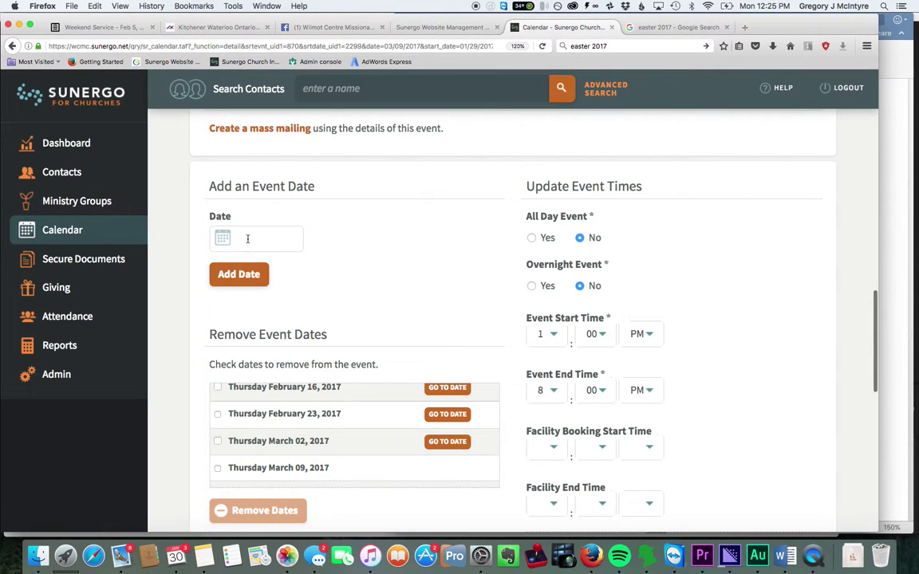
{"action": "left_click", "coordinate": [223, 240]}
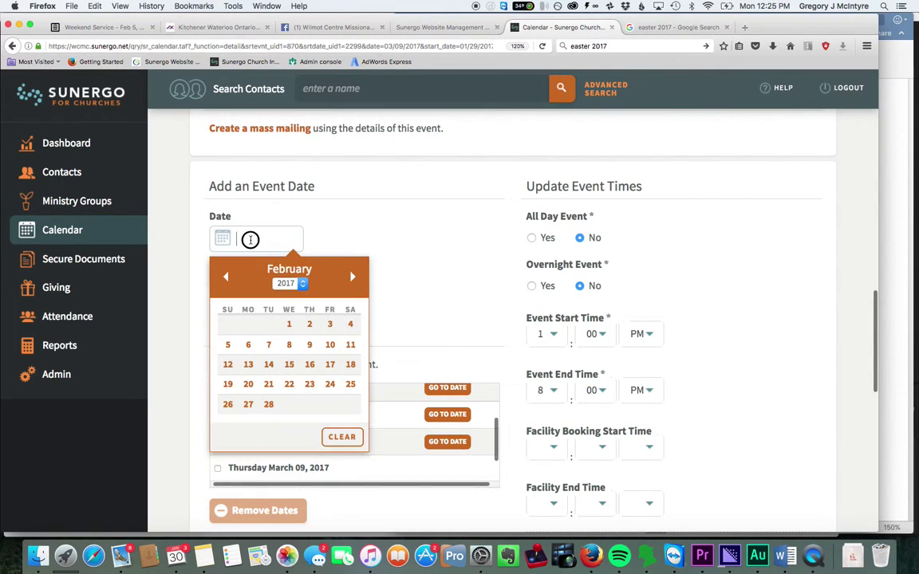
{"action": "left_click", "coordinate": [353, 279]}
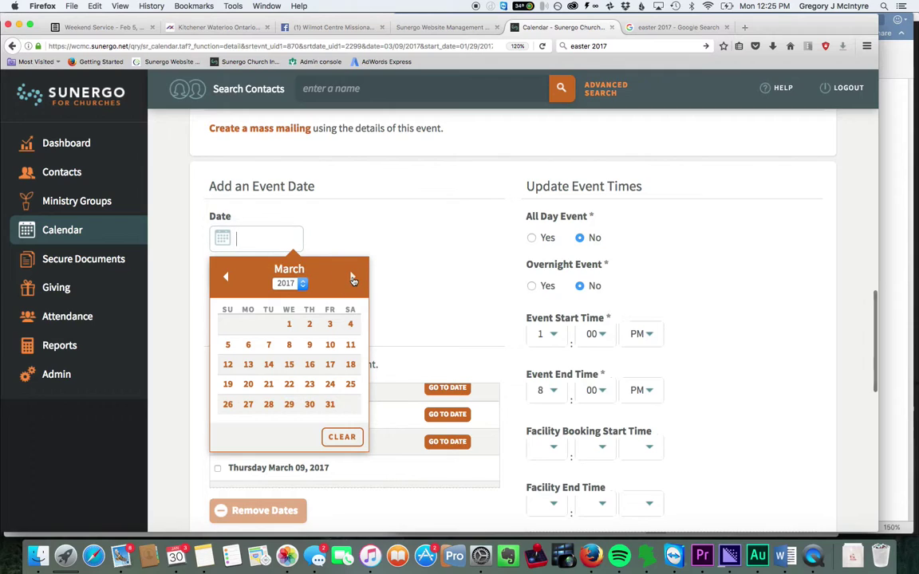
{"action": "left_click", "coordinate": [310, 365]}
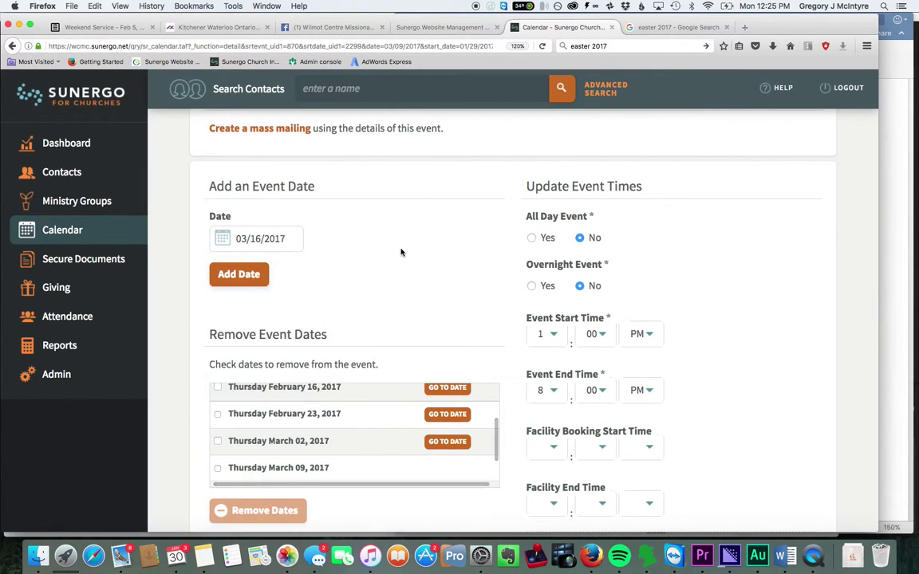
{"action": "left_click", "coordinate": [239, 275]}
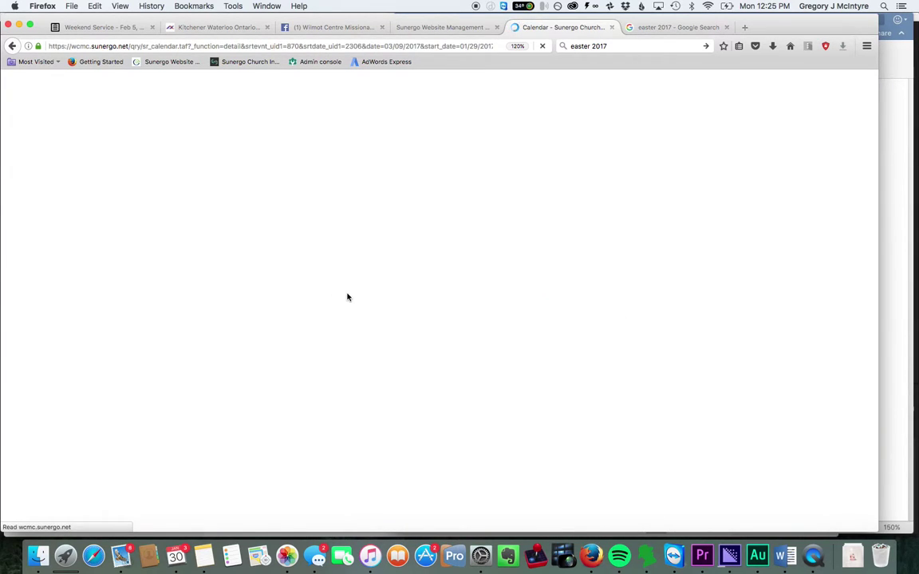
- Check the Churchwide Event's list of dates for the March occurrences
{"action": "scroll", "coordinate": [372, 375], "scroll_direction": "down", "scroll_amount": 5}
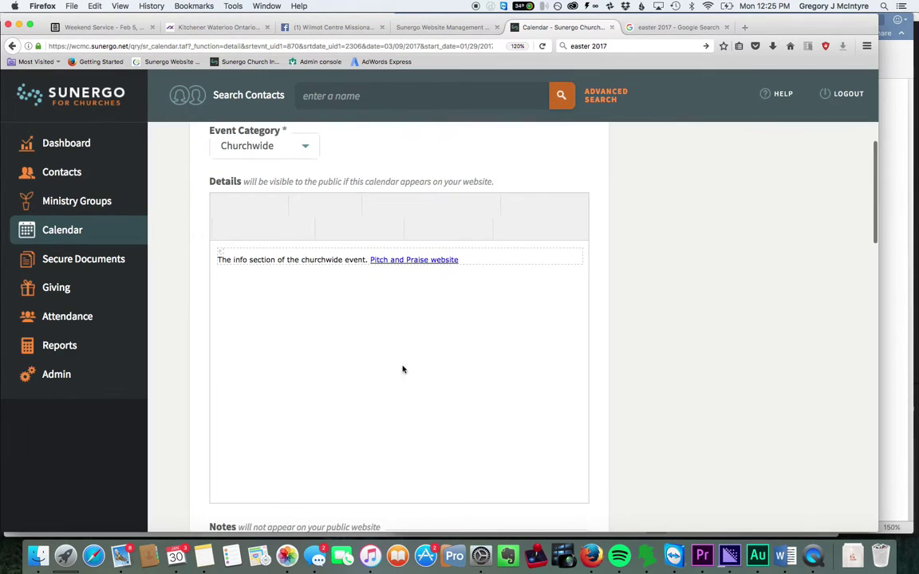
{"action": "scroll", "coordinate": [708, 416], "scroll_direction": "down", "scroll_amount": 1}
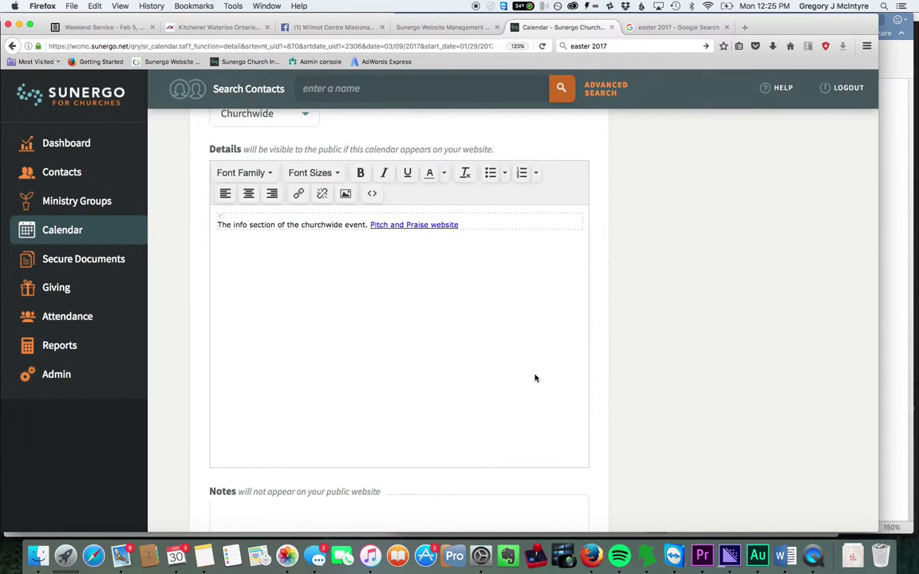
{"action": "scroll", "coordinate": [535, 378], "scroll_direction": "down", "scroll_amount": 6}
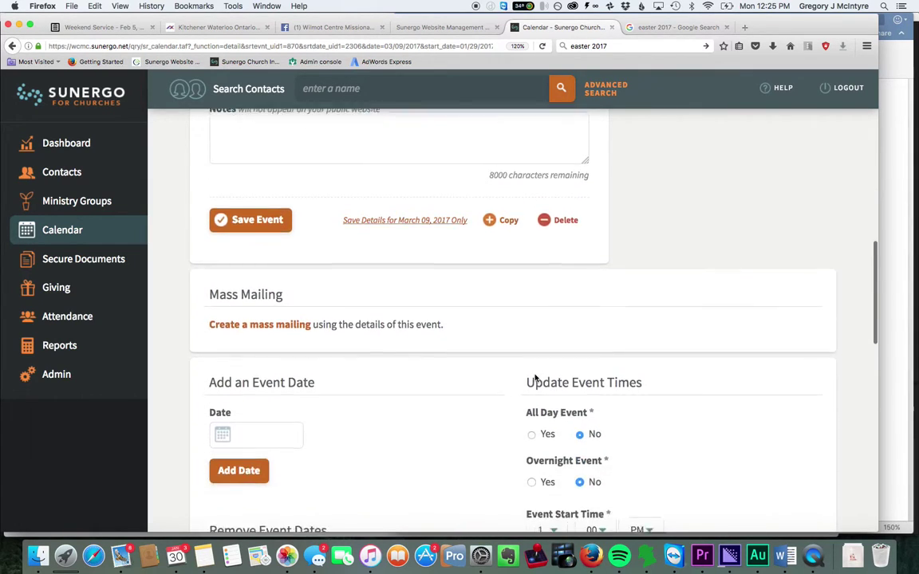
{"action": "scroll", "coordinate": [535, 378], "scroll_direction": "down", "scroll_amount": 6}
{"action": "scroll", "coordinate": [535, 378], "scroll_direction": "down", "scroll_amount": 4}
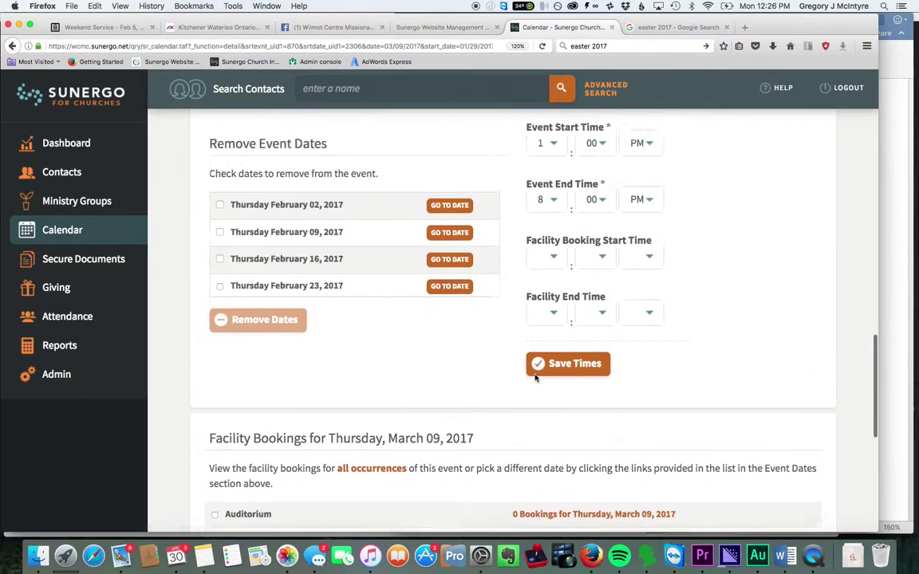
{"action": "scroll", "coordinate": [299, 342], "scroll_direction": "up", "scroll_amount": 1}
{"action": "scroll", "coordinate": [303, 319], "scroll_direction": "down", "scroll_amount": 5}
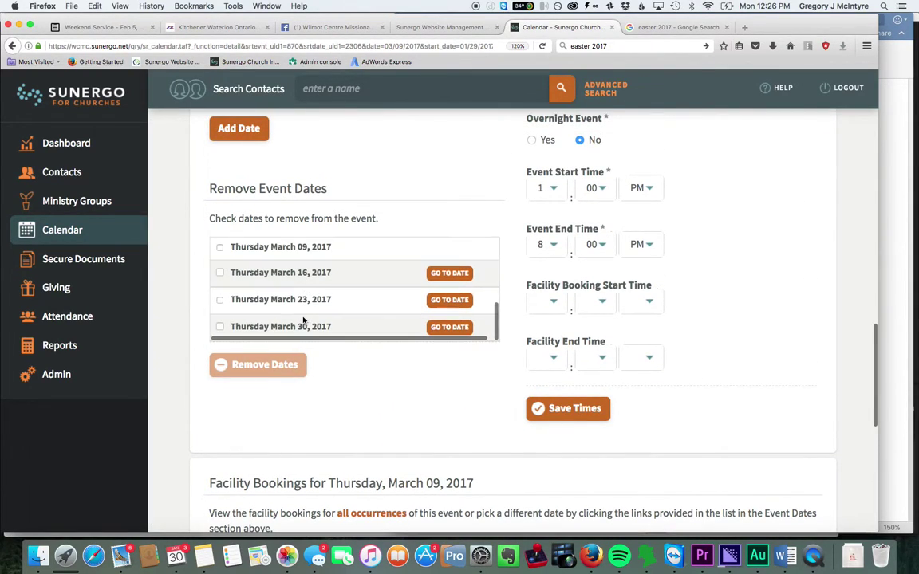
{"action": "scroll", "coordinate": [402, 421], "scroll_direction": "down", "scroll_amount": 1}
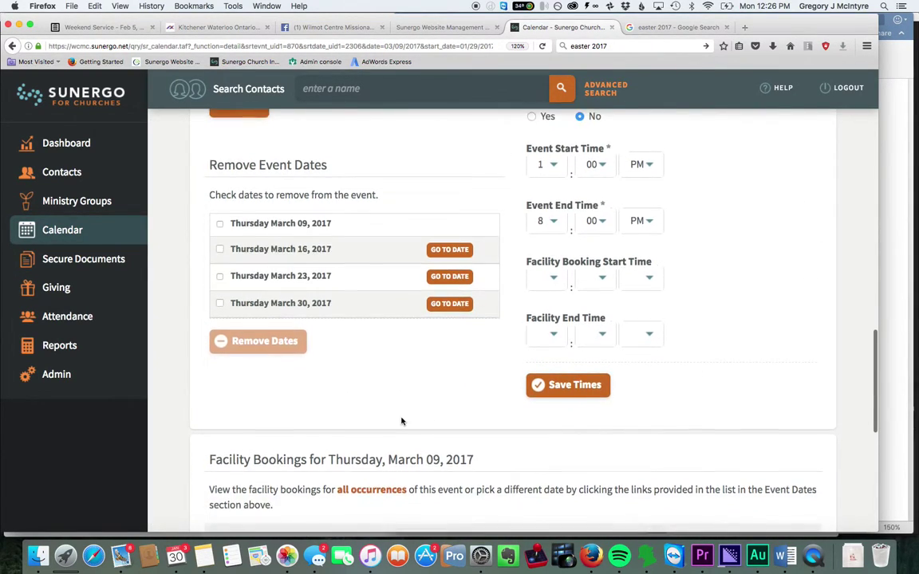
- Set the event start time to 3:00 PM and save the updated event times
{"action": "scroll", "coordinate": [402, 421], "scroll_direction": "up", "scroll_amount": 2}
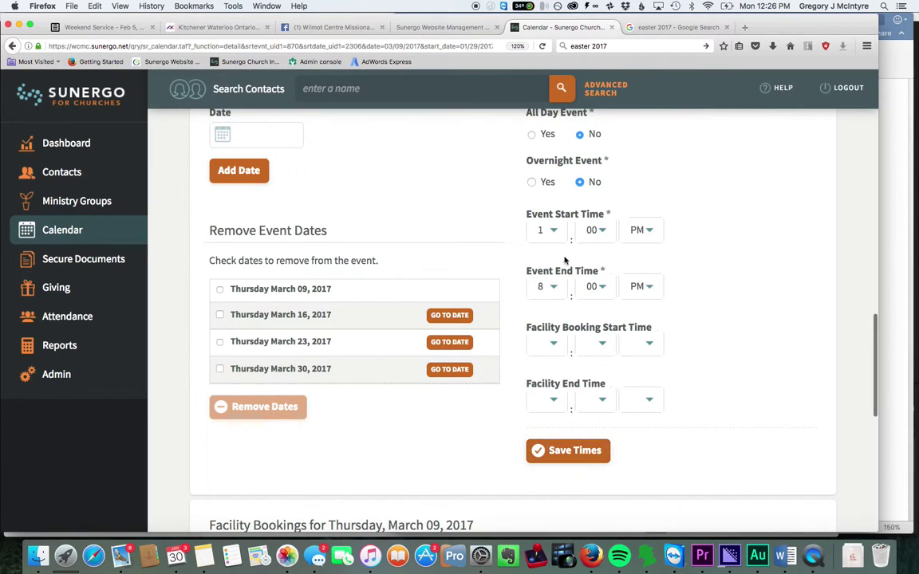
{"action": "left_click", "coordinate": [552, 232]}
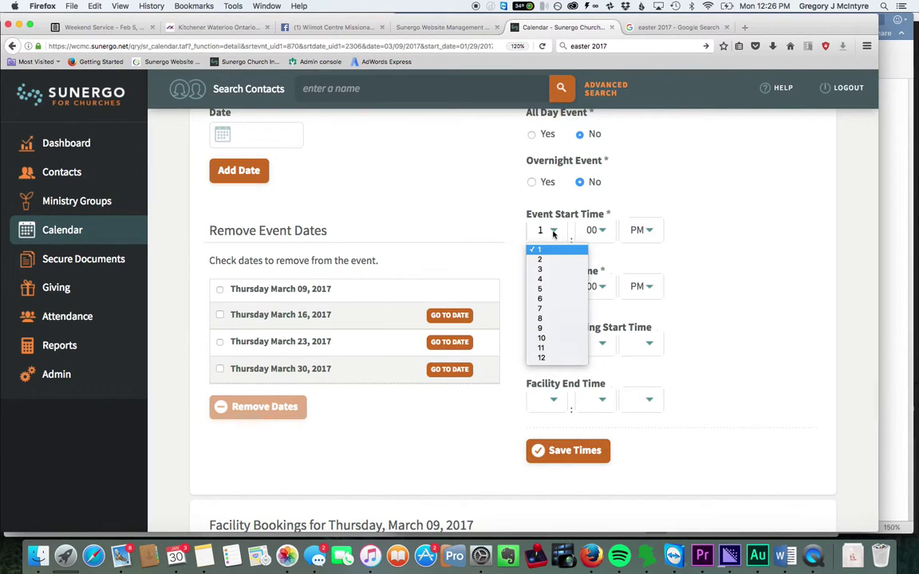
{"action": "left_click", "coordinate": [544, 270]}
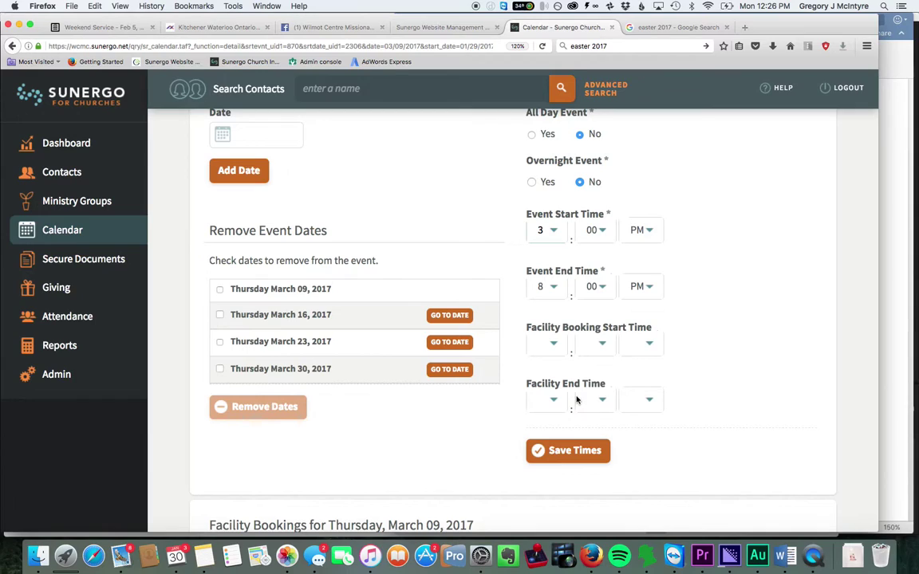
{"action": "left_click", "coordinate": [569, 451]}
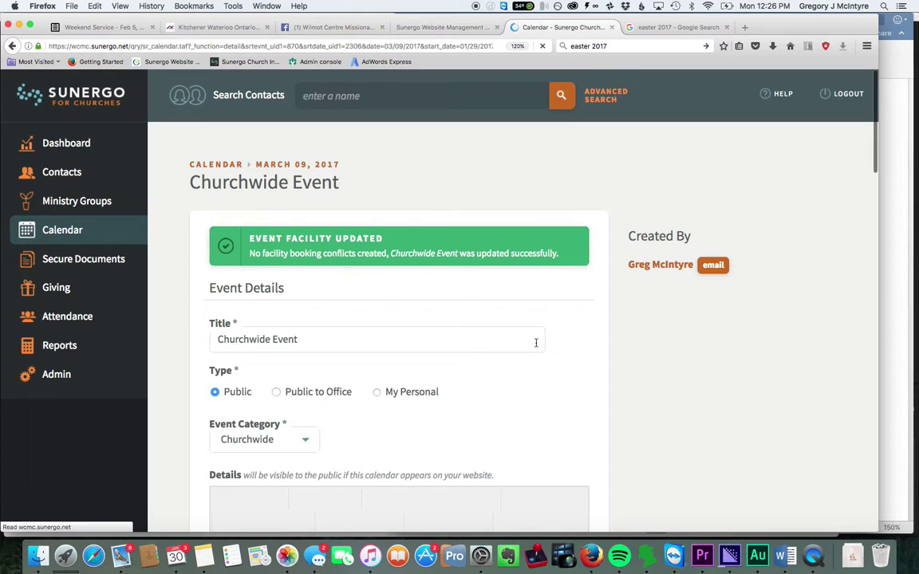
- Review the event's save options, times, dates and the facility bookings for Thursday, March 09, 2017
{"action": "scroll", "coordinate": [413, 387], "scroll_direction": "down", "scroll_amount": 10}
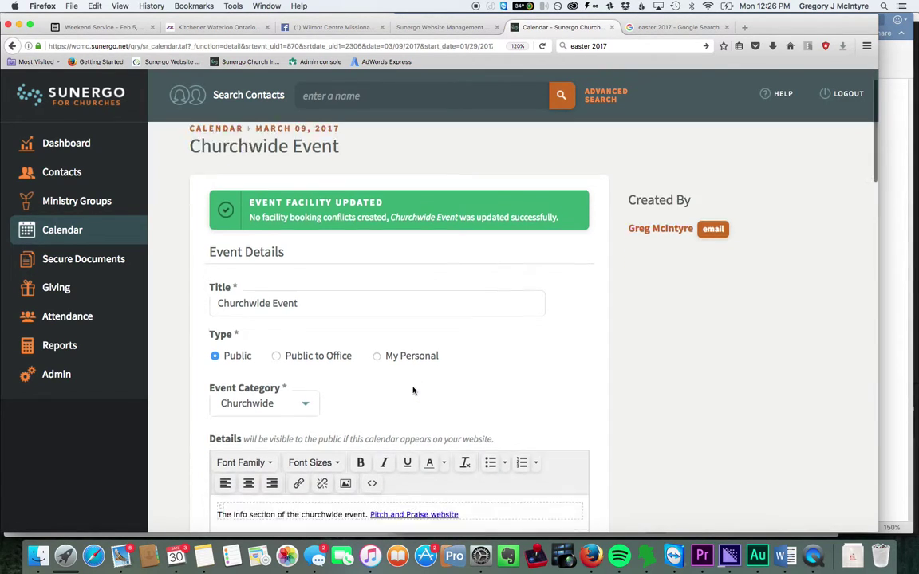
{"action": "scroll", "coordinate": [413, 388], "scroll_direction": "down", "scroll_amount": 2}
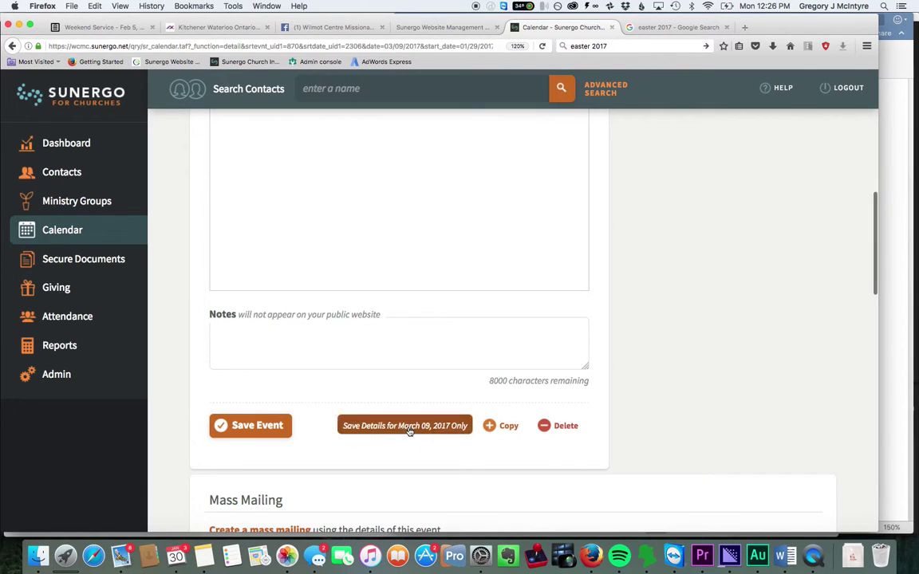
{"action": "scroll", "coordinate": [496, 445], "scroll_direction": "down", "scroll_amount": 10}
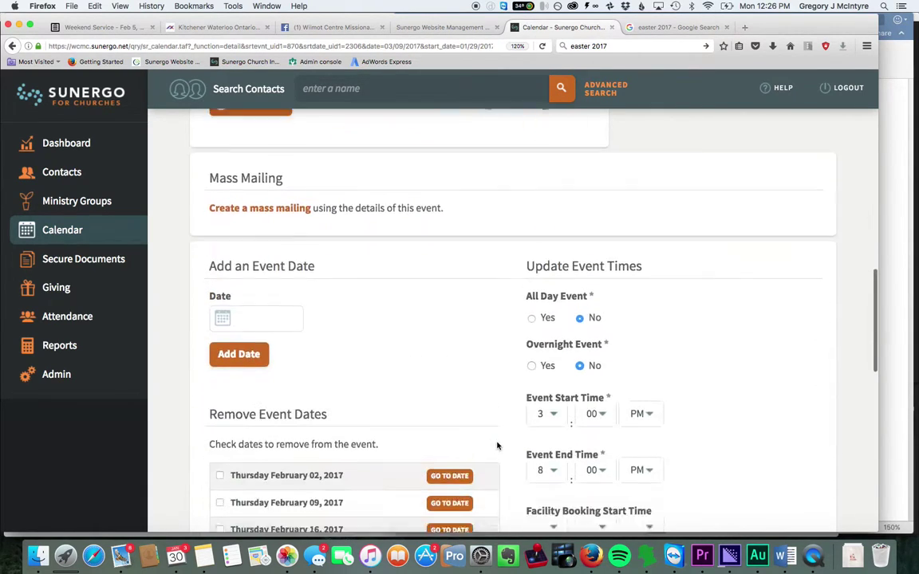
{"action": "scroll", "coordinate": [496, 445], "scroll_direction": "down", "scroll_amount": 5}
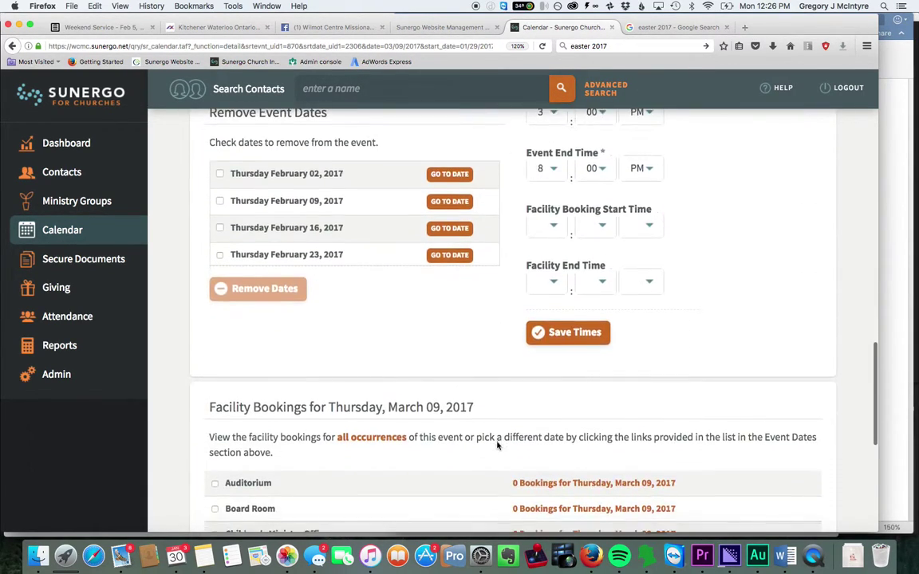
{"action": "scroll", "coordinate": [496, 445], "scroll_direction": "up", "scroll_amount": 3}
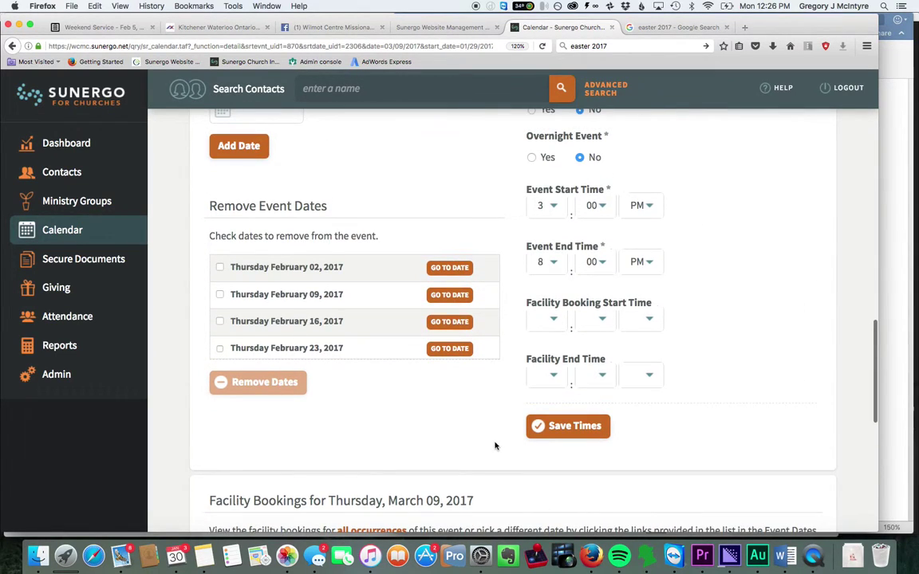
{"action": "scroll", "coordinate": [341, 383], "scroll_direction": "down", "scroll_amount": 11}
{"action": "scroll", "coordinate": [341, 383], "scroll_direction": "up", "scroll_amount": 16}
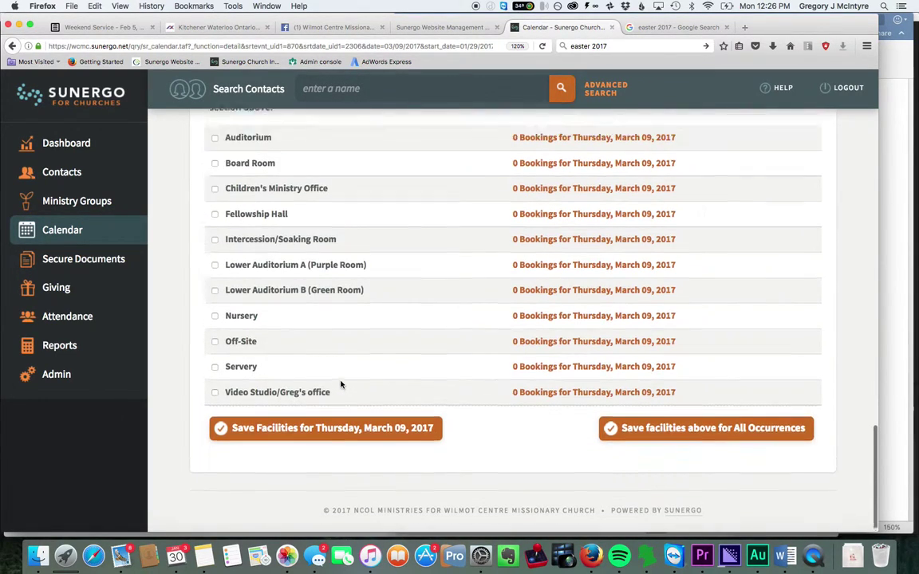
- Delete the Churchwide Event from its March 09, 2017 details page and check the calendar's February Thursdays for remaining occurrences
{"action": "scroll", "coordinate": [341, 384], "scroll_direction": "up", "scroll_amount": 15}
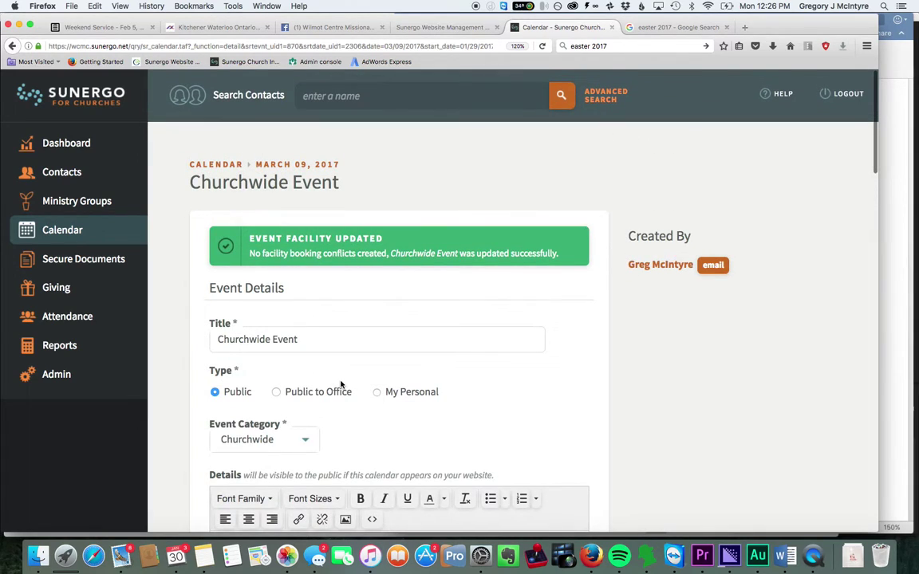
{"action": "scroll", "coordinate": [420, 345], "scroll_direction": "down", "scroll_amount": 10}
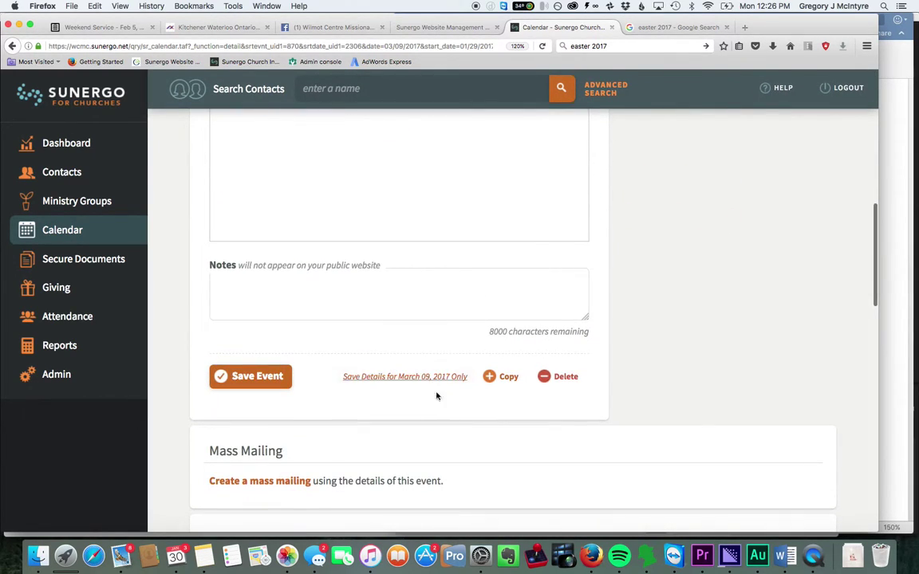
{"action": "left_click", "coordinate": [553, 379]}
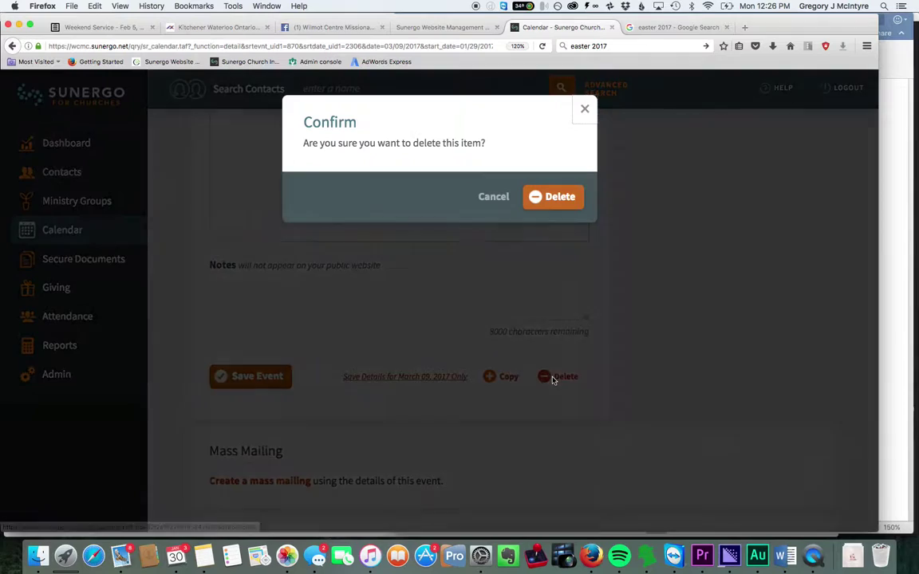
{"action": "left_click", "coordinate": [556, 198]}
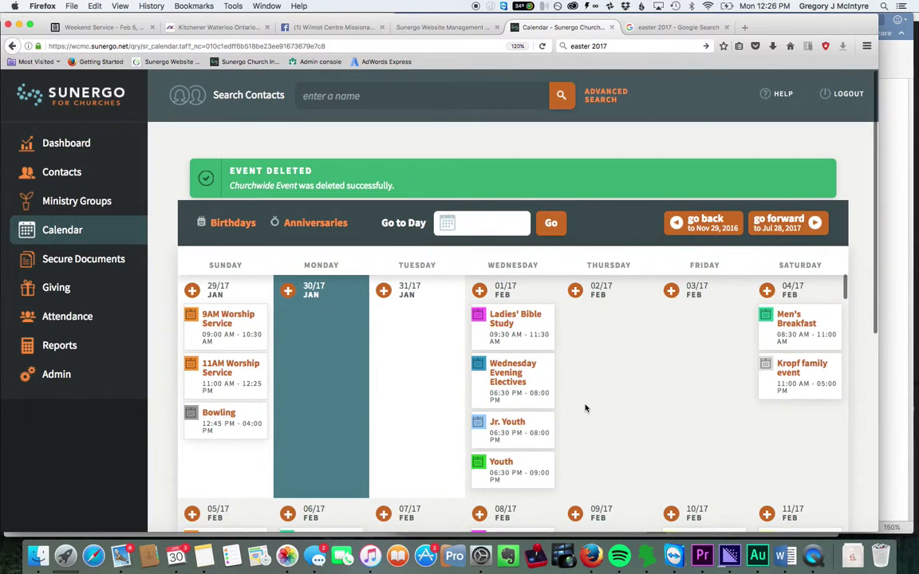
{"action": "scroll", "coordinate": [586, 408], "scroll_direction": "down", "scroll_amount": 10}
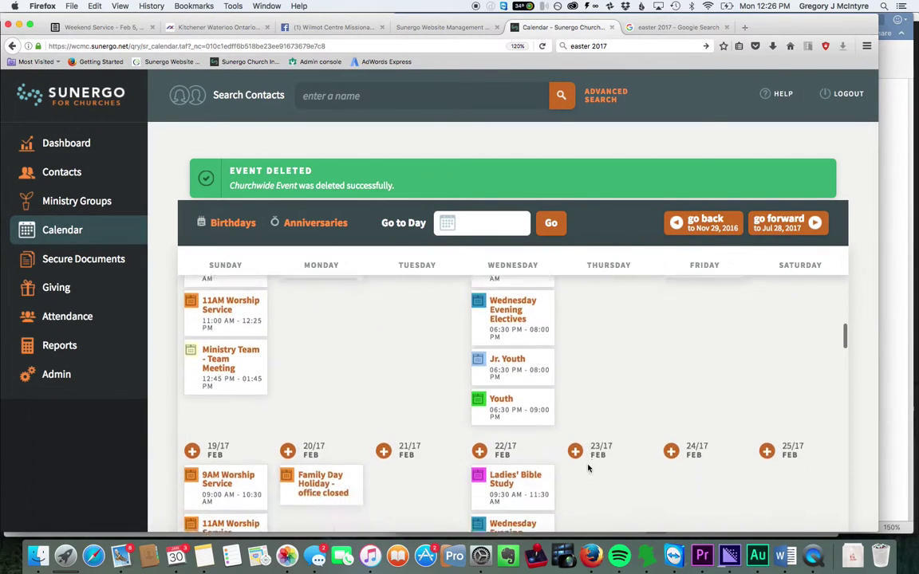
{"action": "scroll", "coordinate": [588, 469], "scroll_direction": "up", "scroll_amount": 8}
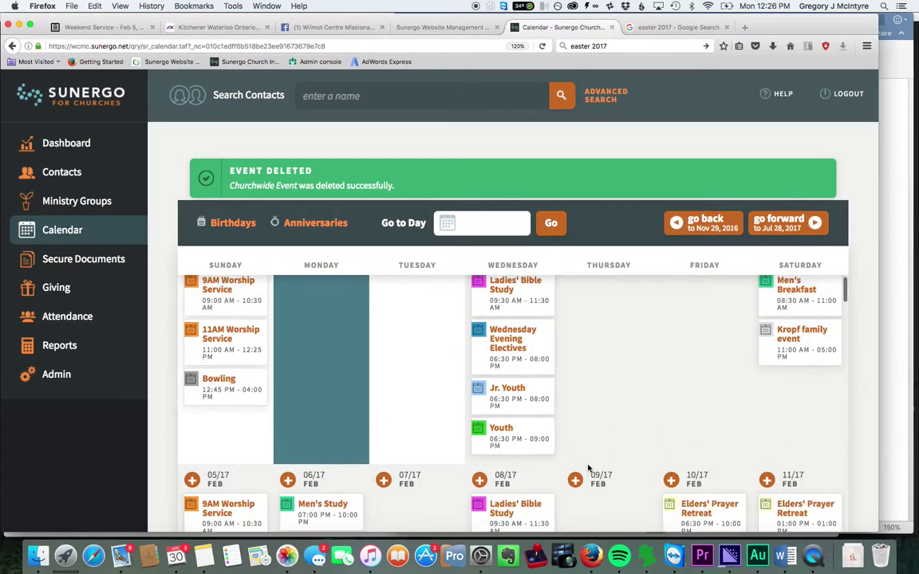
{"action": "scroll", "coordinate": [588, 468], "scroll_direction": "up", "scroll_amount": 2}
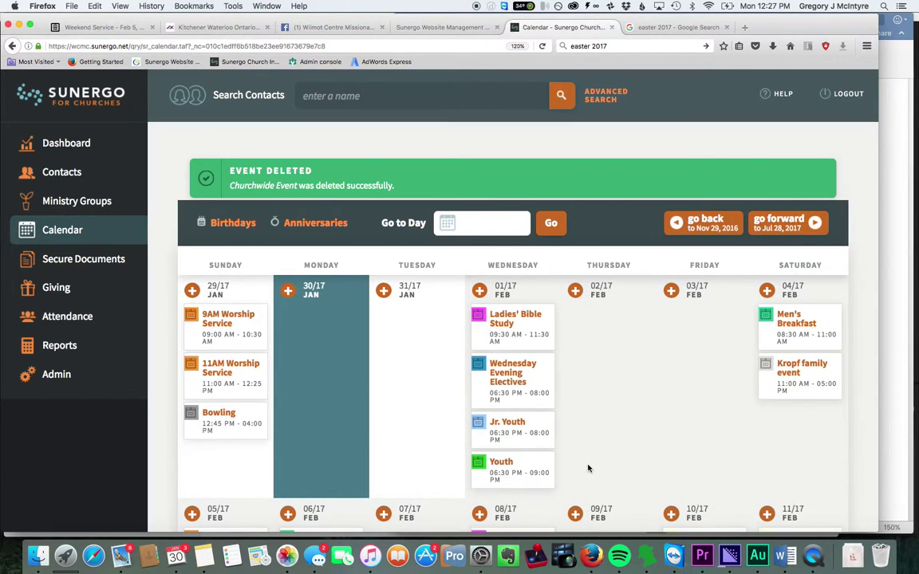